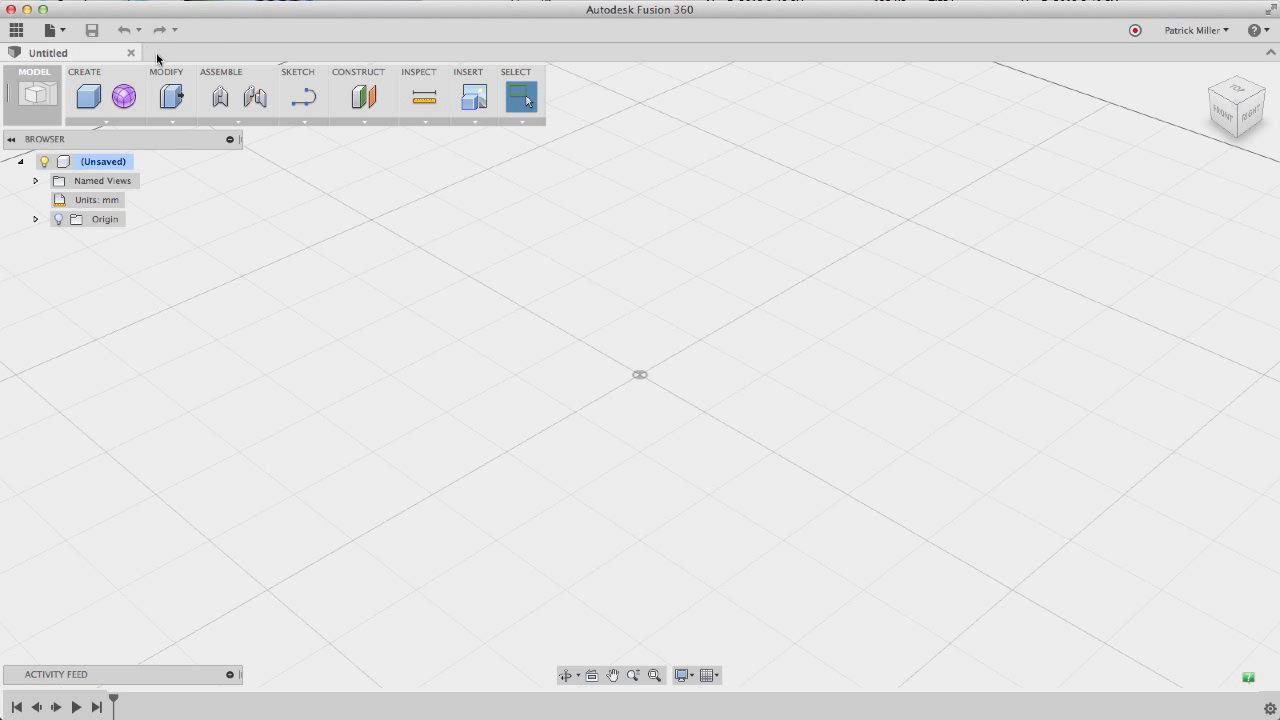
Start a new design and create a 50 × 75 × 10 mm box as a new body on the horizontal origin plane
left_click(73, 32)
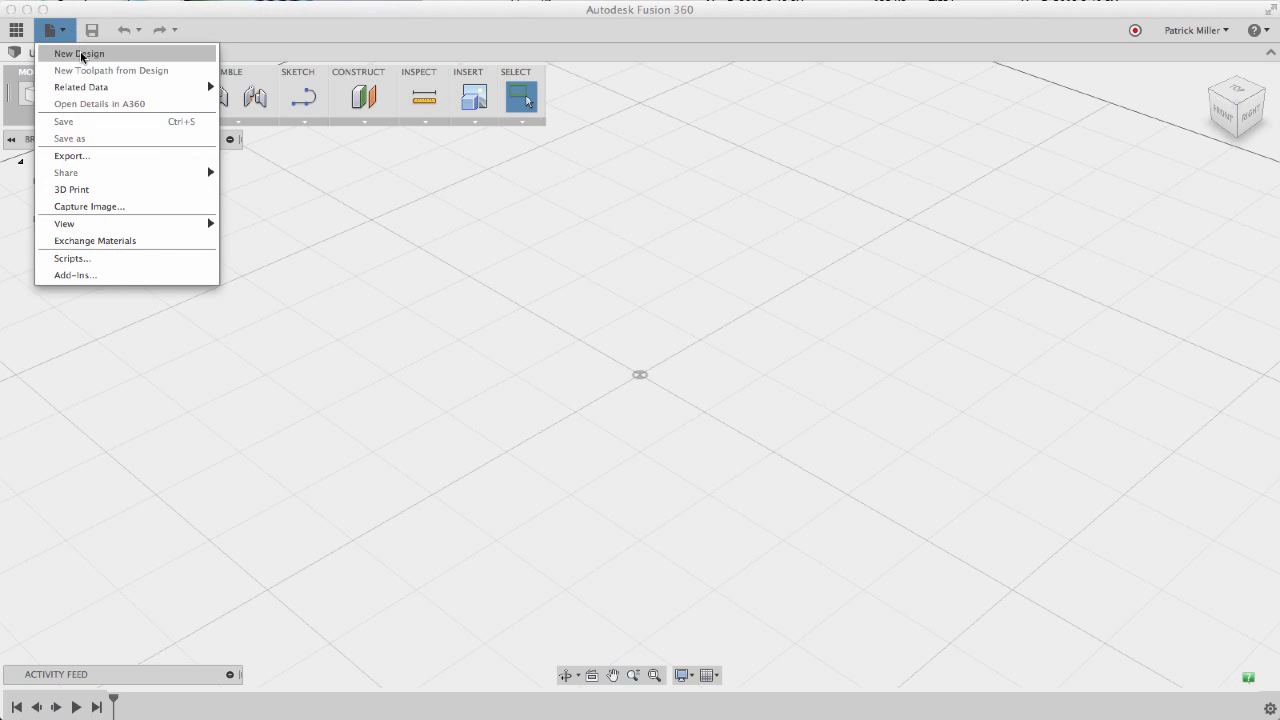
left_click(81, 55)
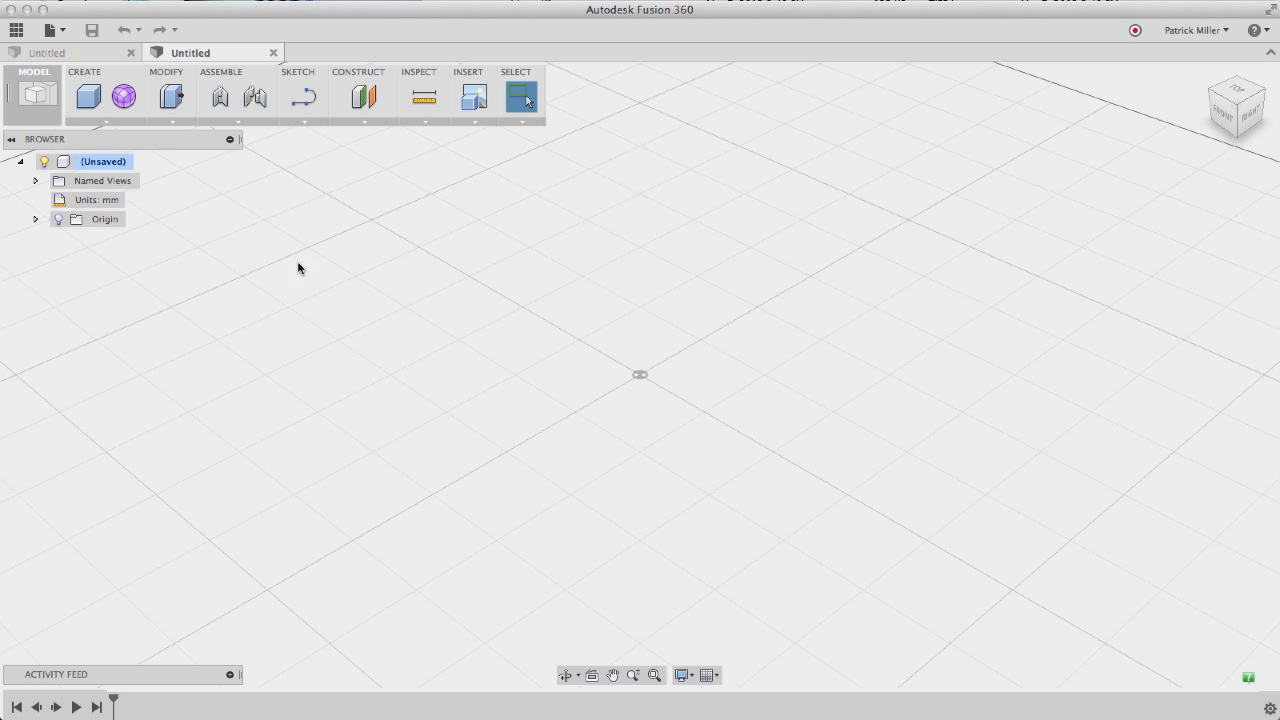
left_click(135, 122)
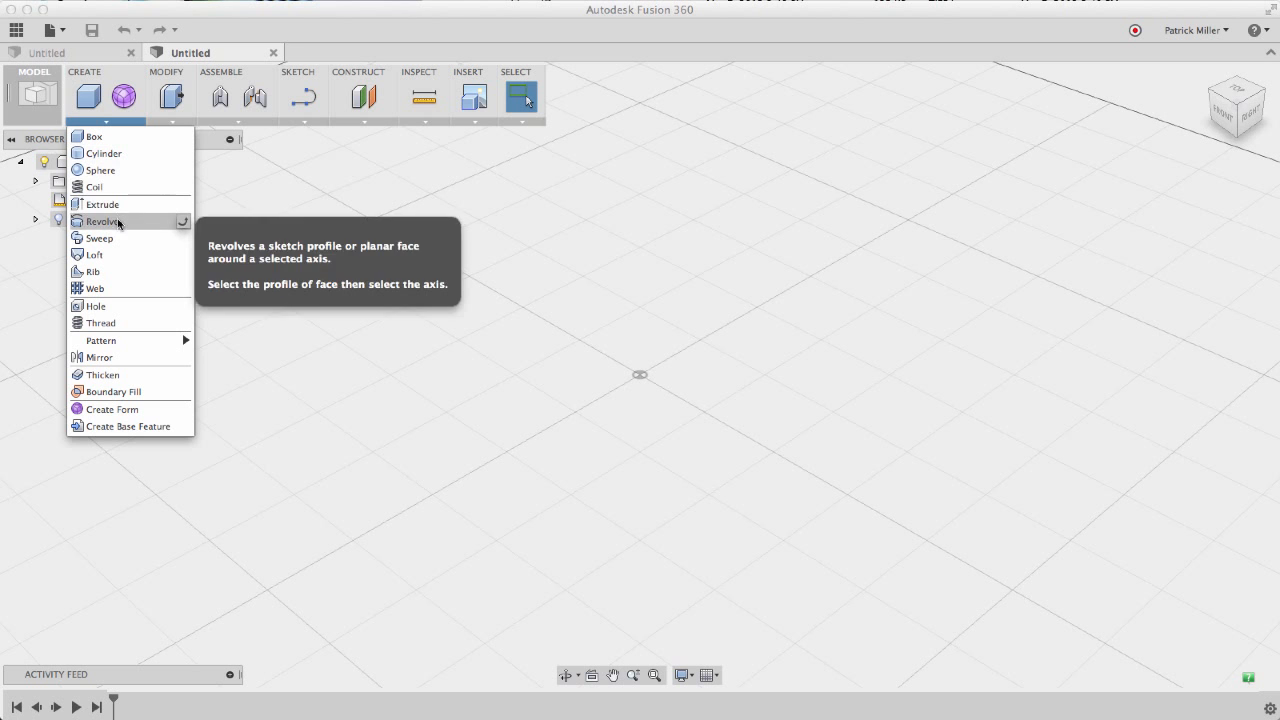
left_click(110, 138)
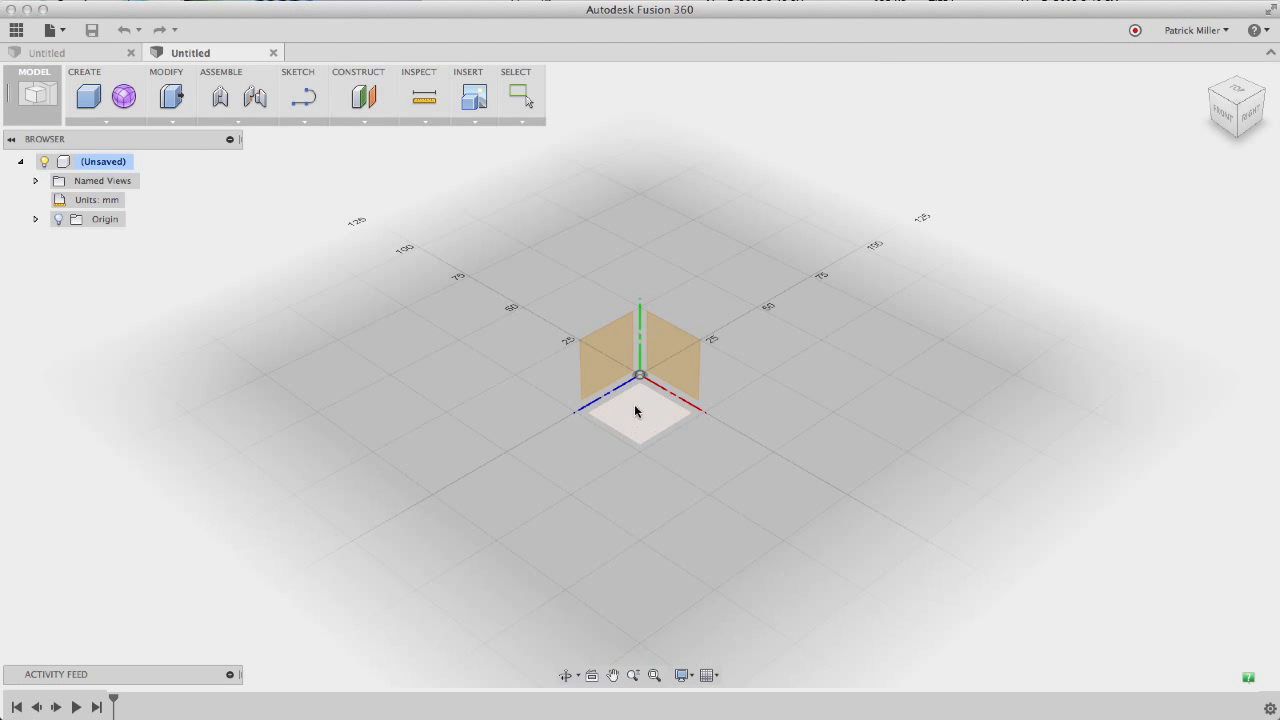
left_click(646, 410)
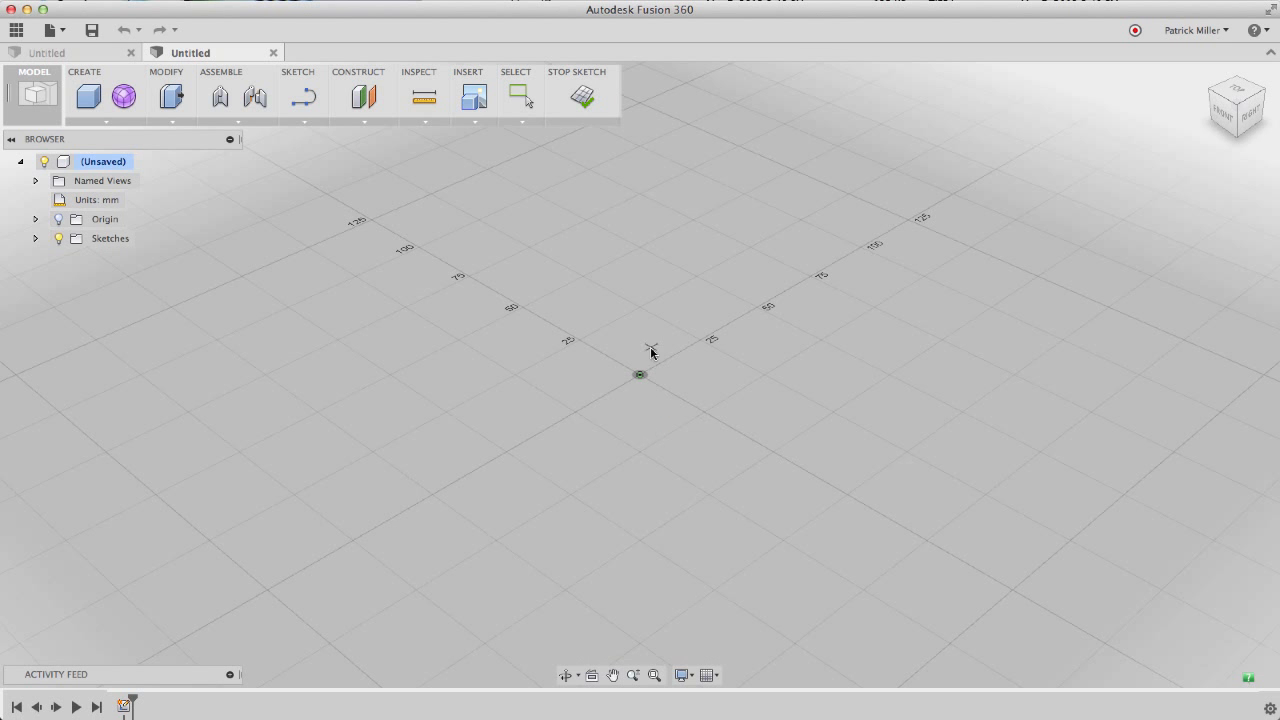
left_click(640, 306)
left_click(574, 494)
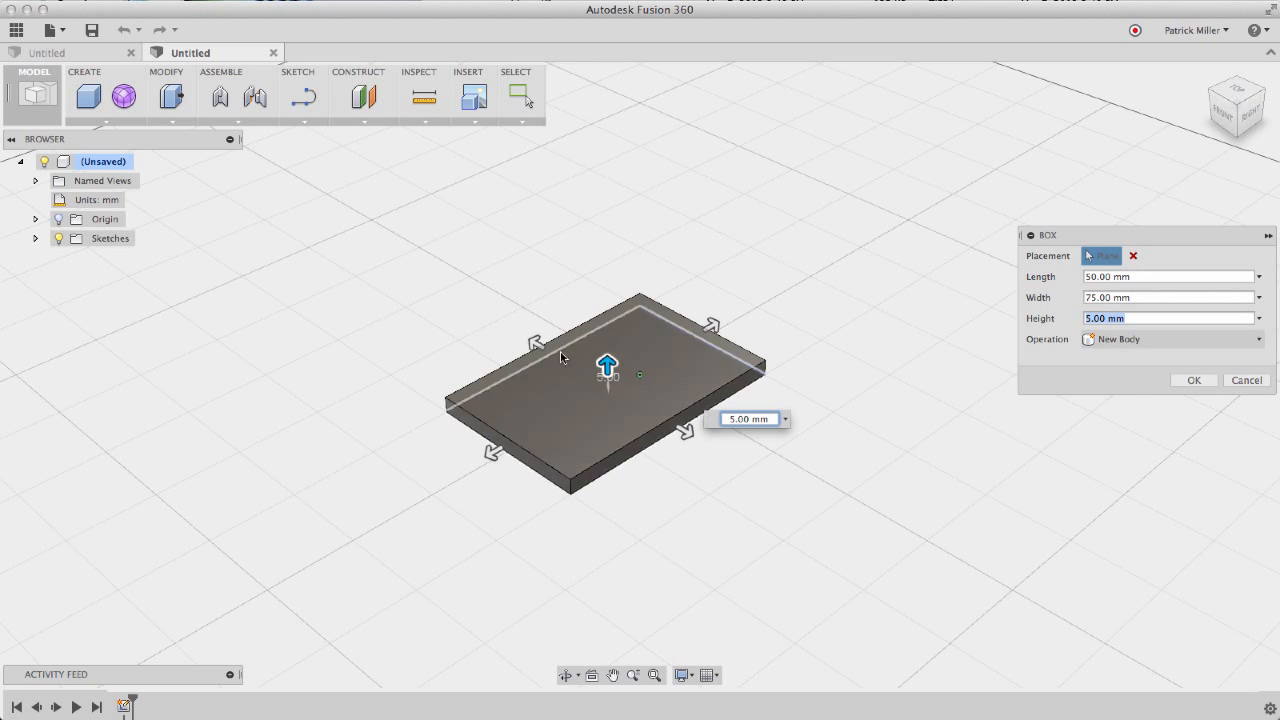
left_click_drag(606, 368, 607, 350)
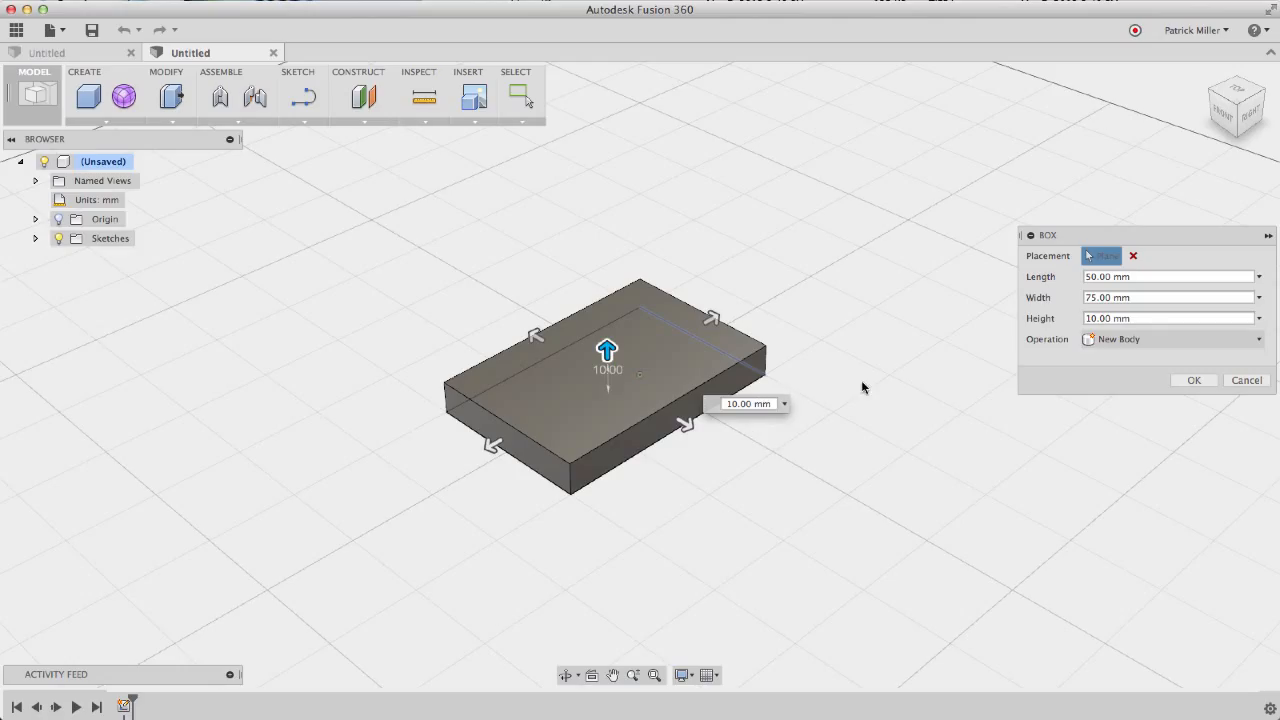
left_click(1192, 381)
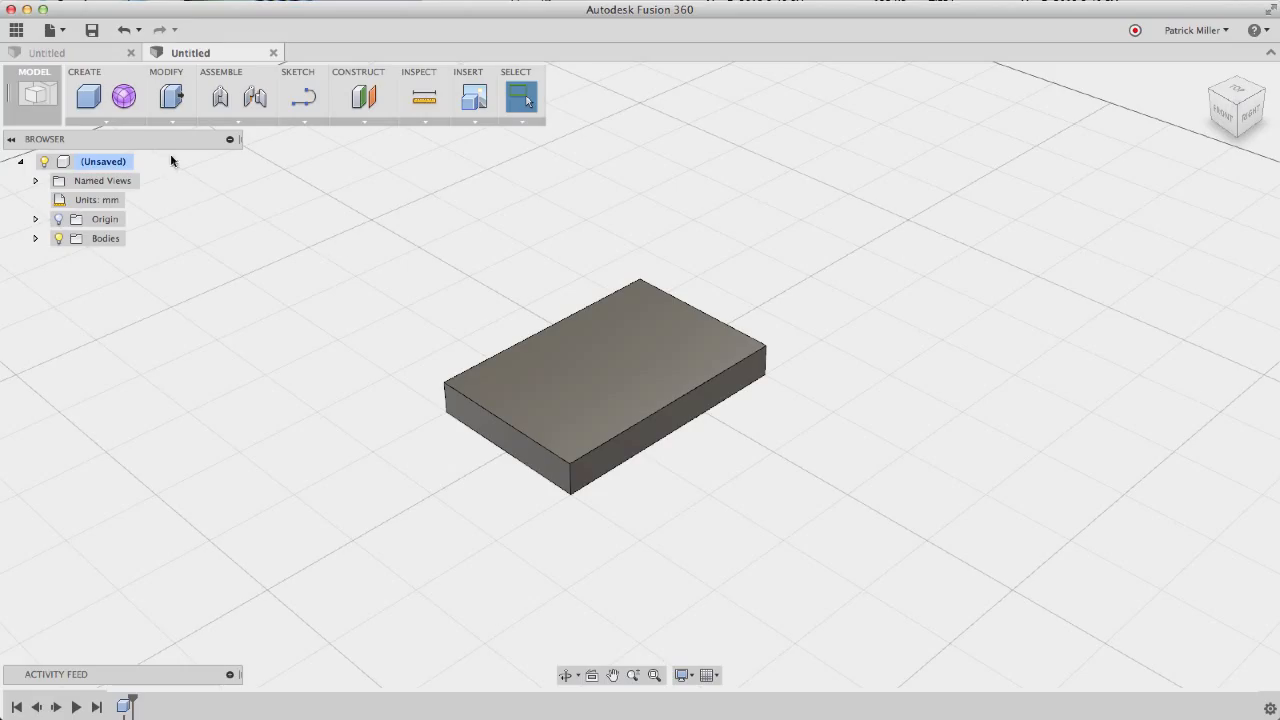
Add a 50 mm diameter cylinder centred on the box's short top edge, with height -10 mm and the Join operation
left_click(131, 121)
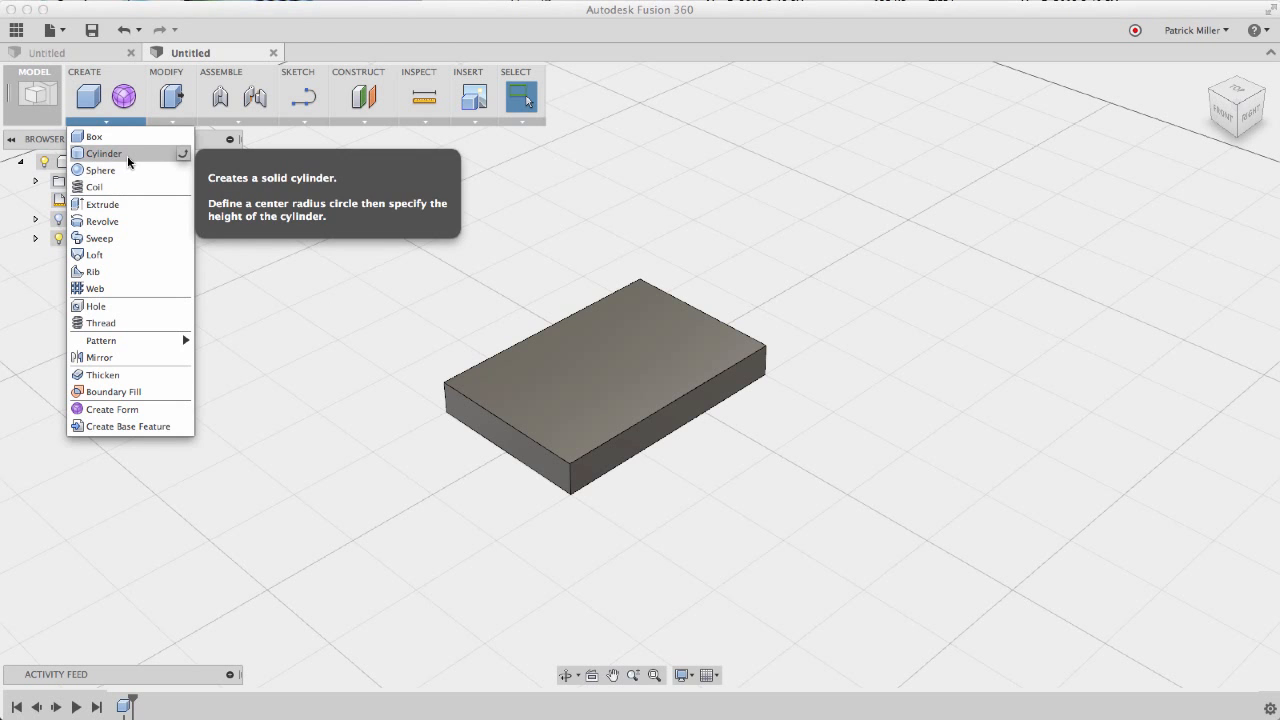
left_click(104, 153)
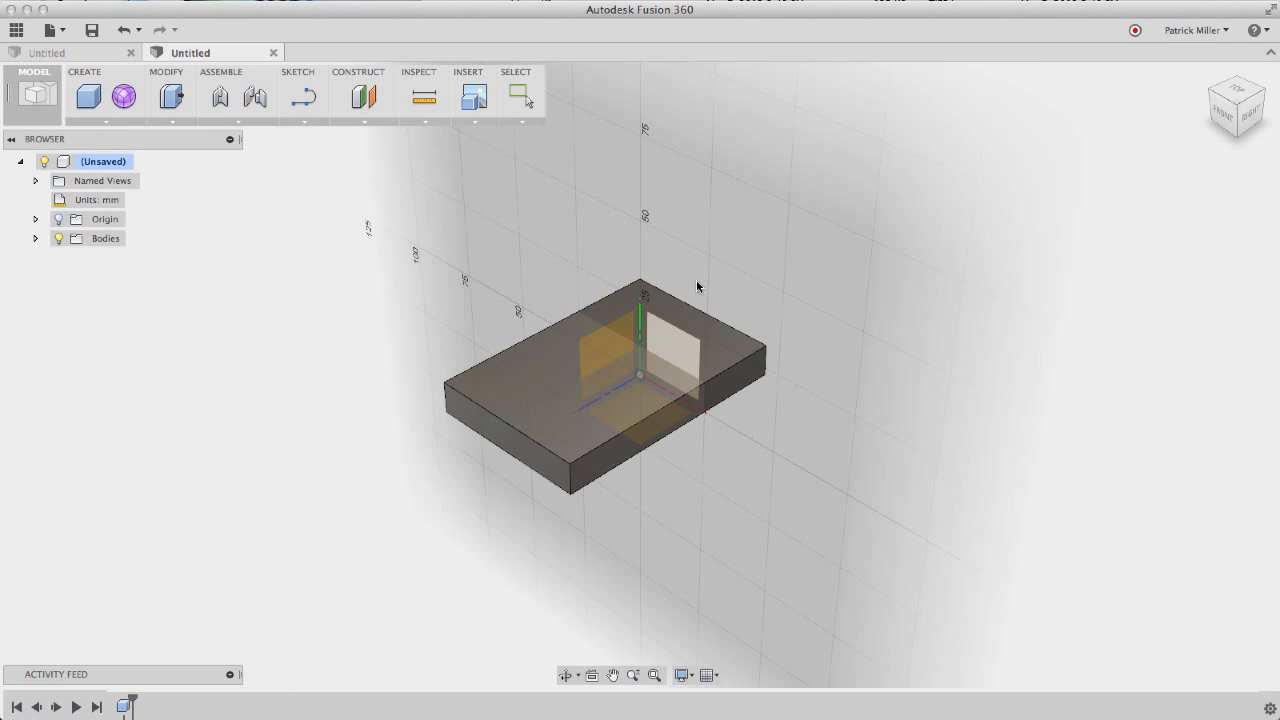
left_click(697, 323)
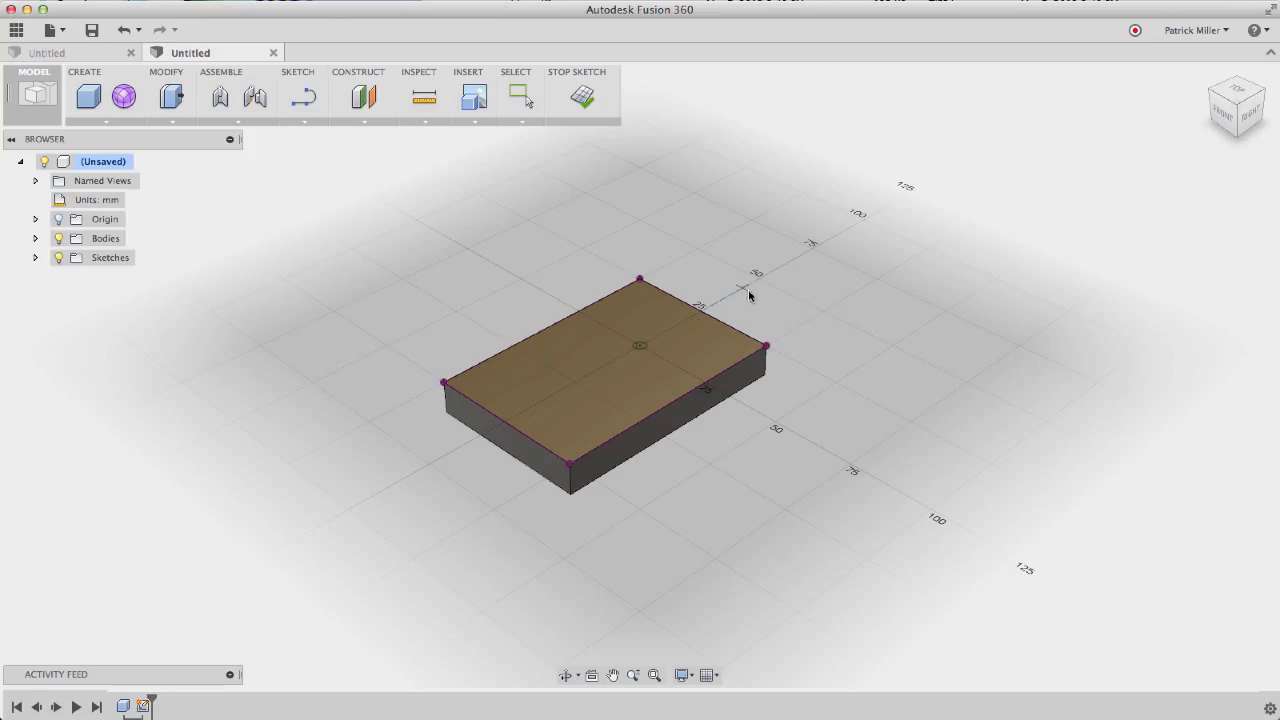
left_click(701, 312)
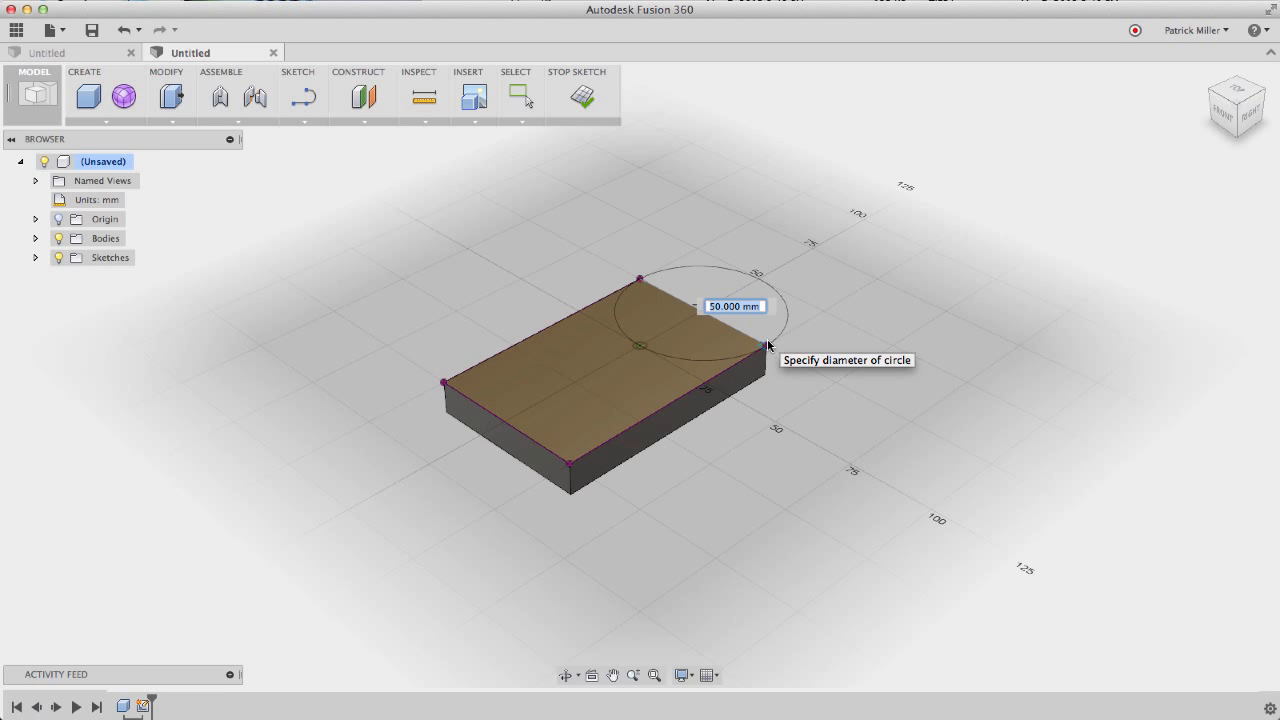
left_click(767, 343)
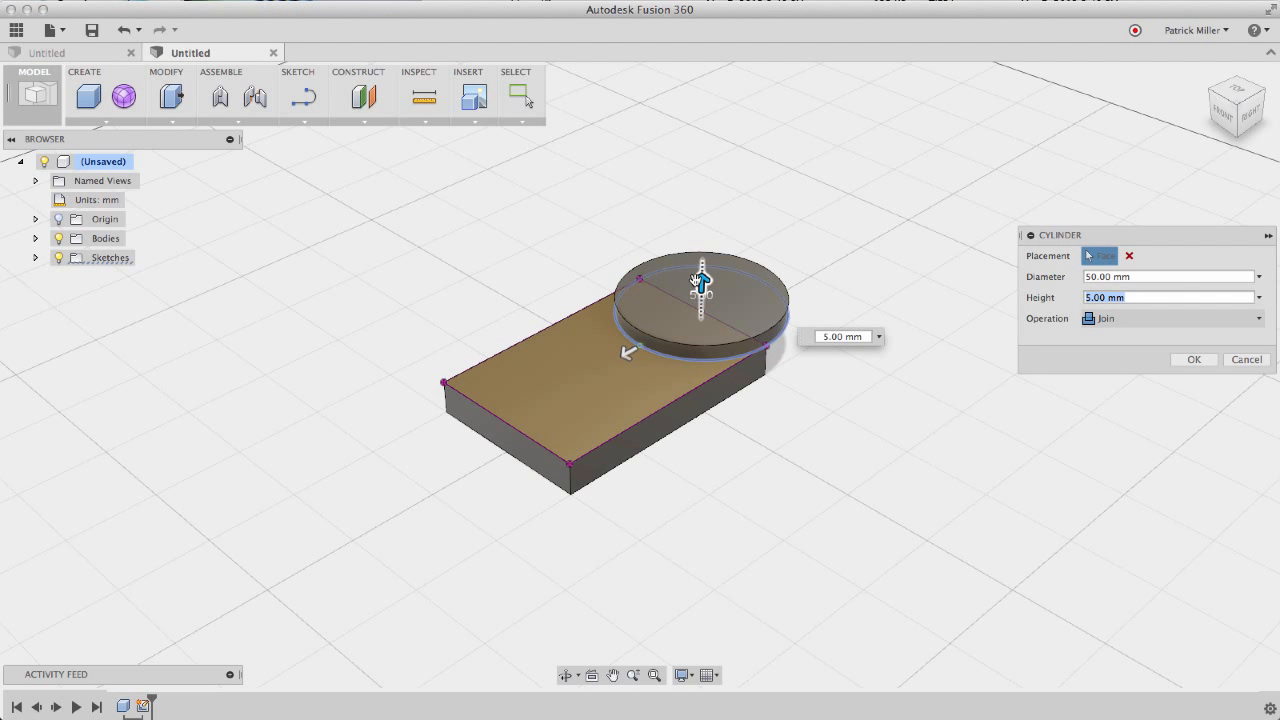
left_click_drag(698, 283, 698, 322)
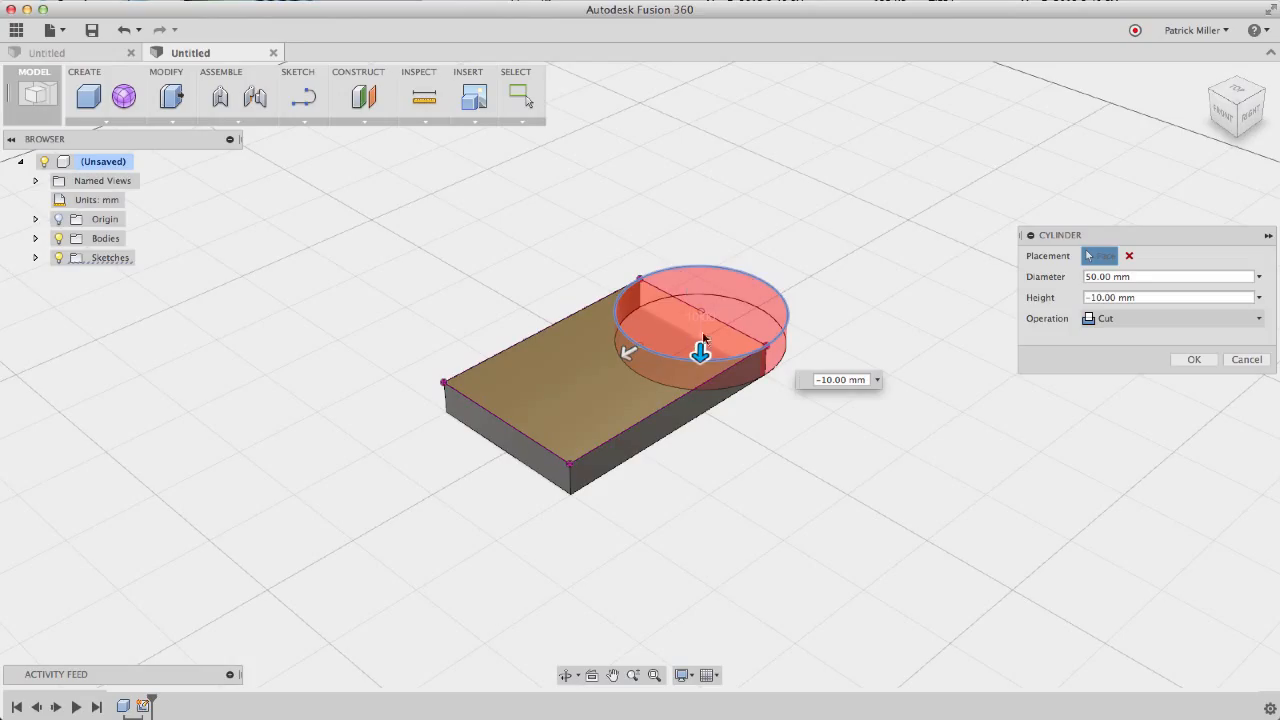
left_click(1173, 320)
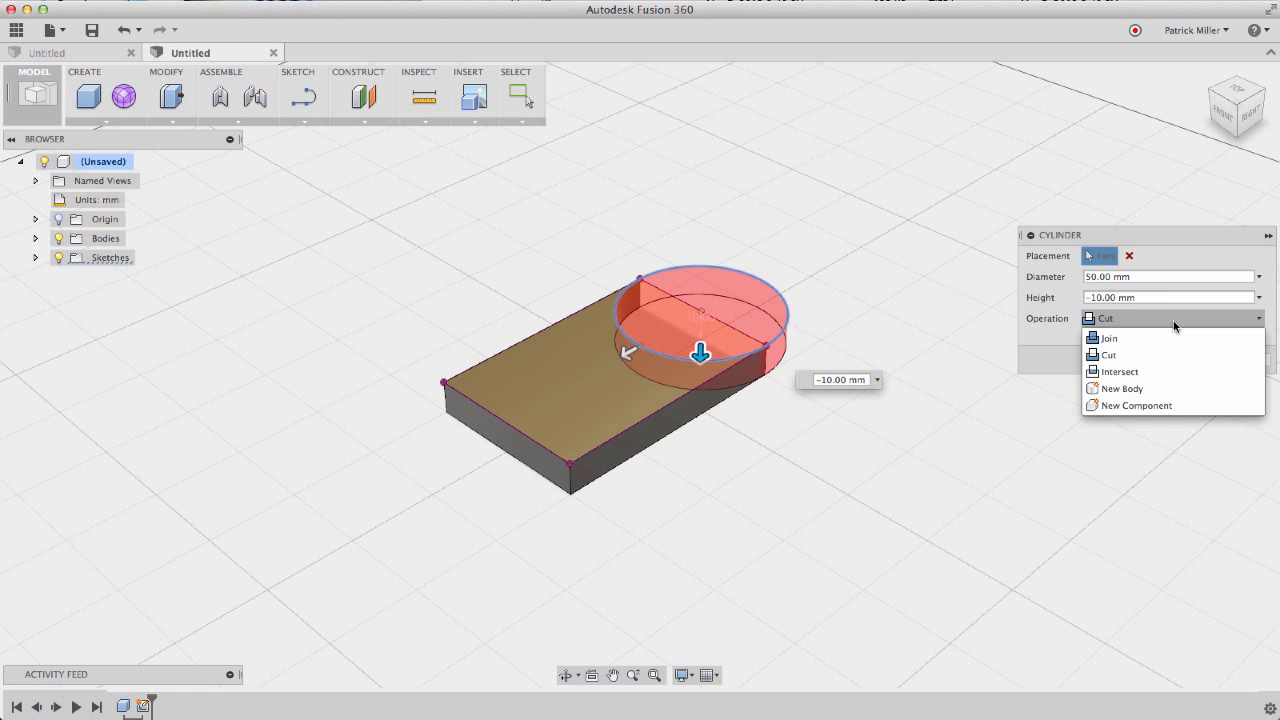
left_click(1118, 338)
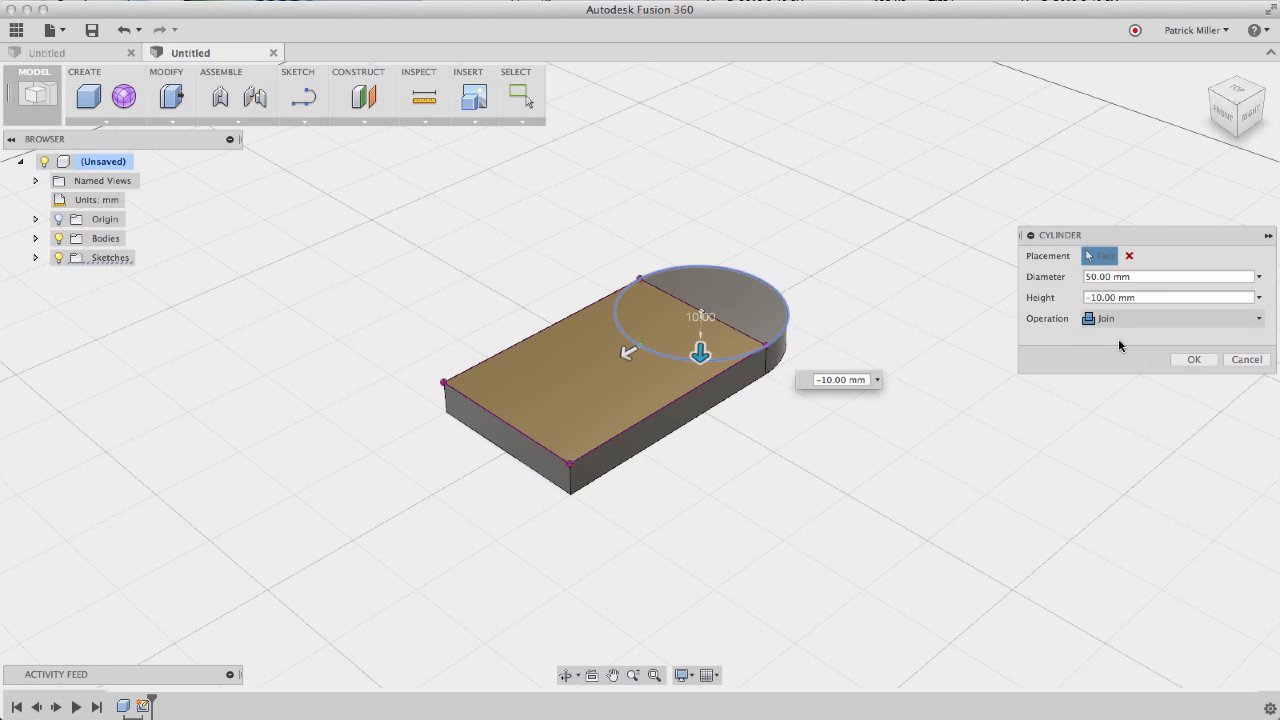
left_click(1189, 359)
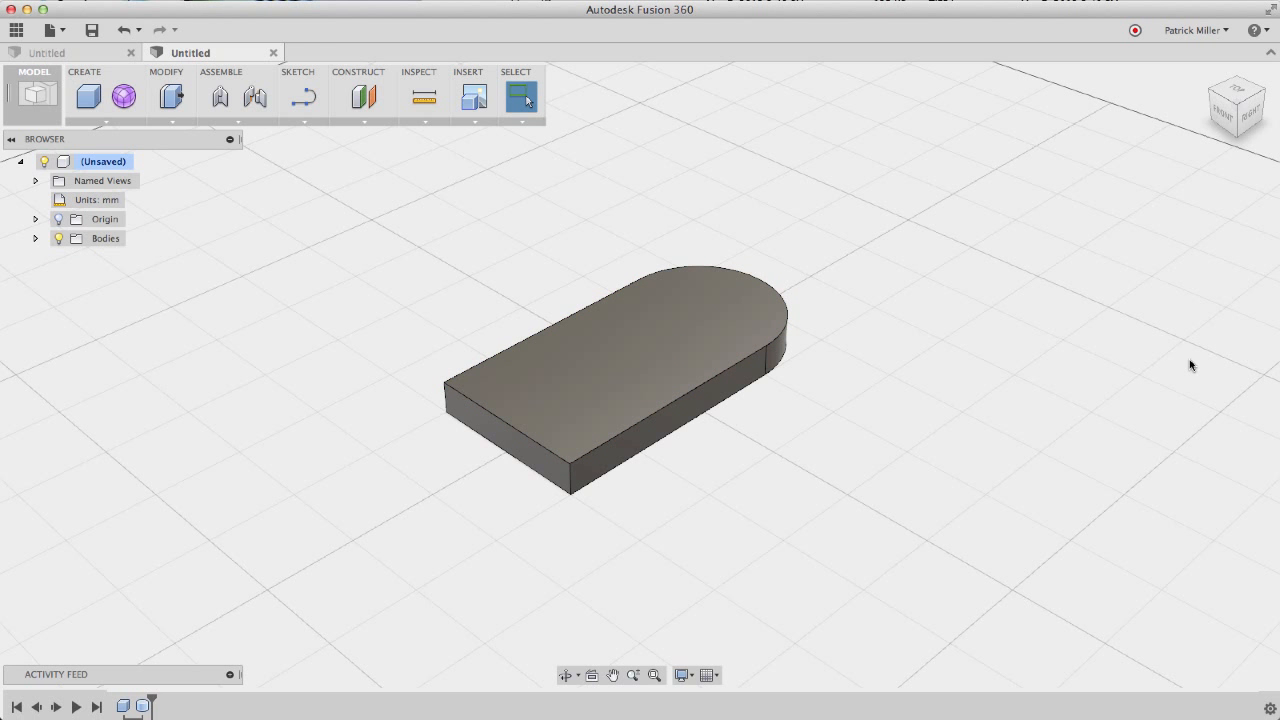
scroll(776, 240, "right", 2)
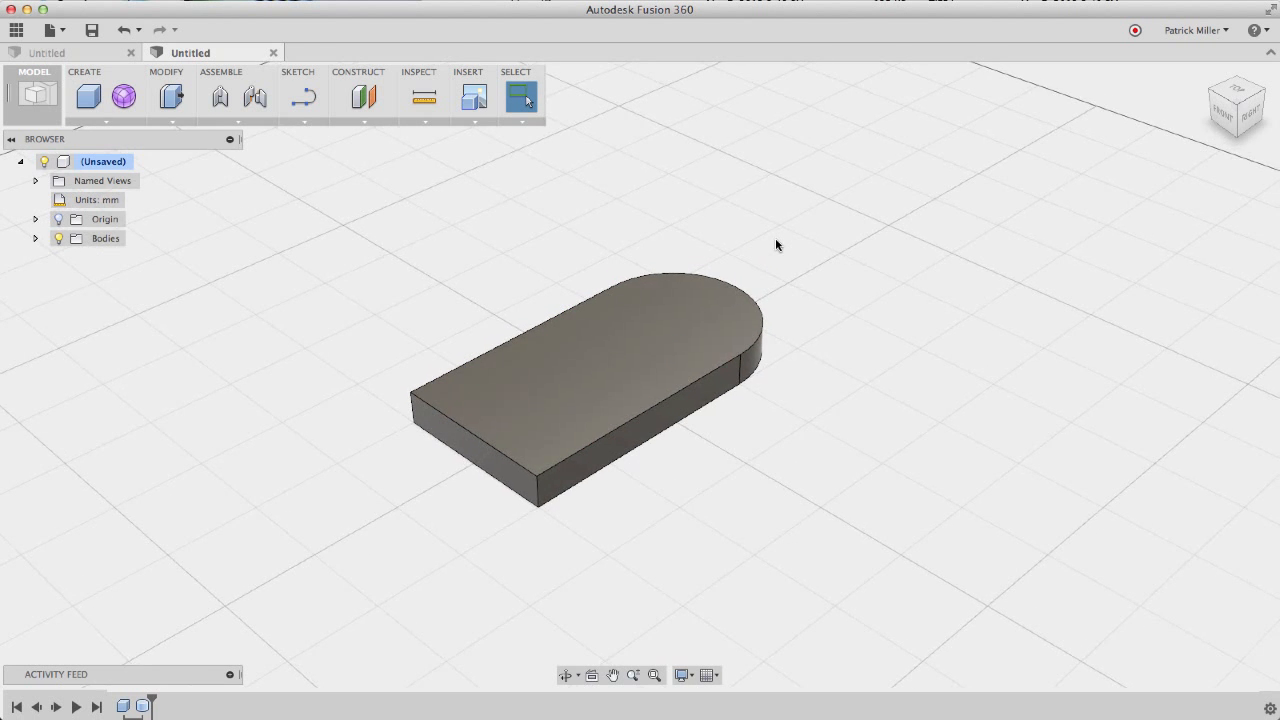
scroll(776, 240, "left", 5, "shift")
scroll(776, 240, "right", 8, "shift")
scroll(776, 245, "left", 6, "shift")
scroll(776, 245, "right", 1, "shift")
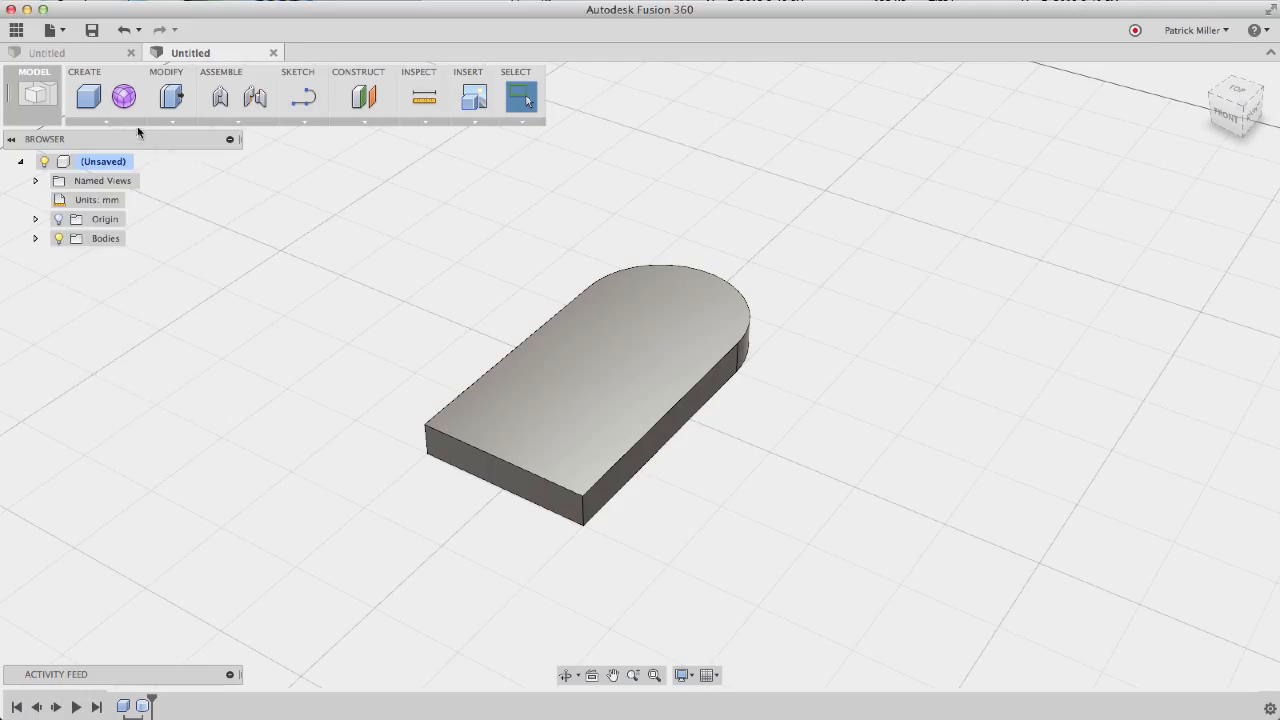
left_click(106, 121)
left_click(175, 123)
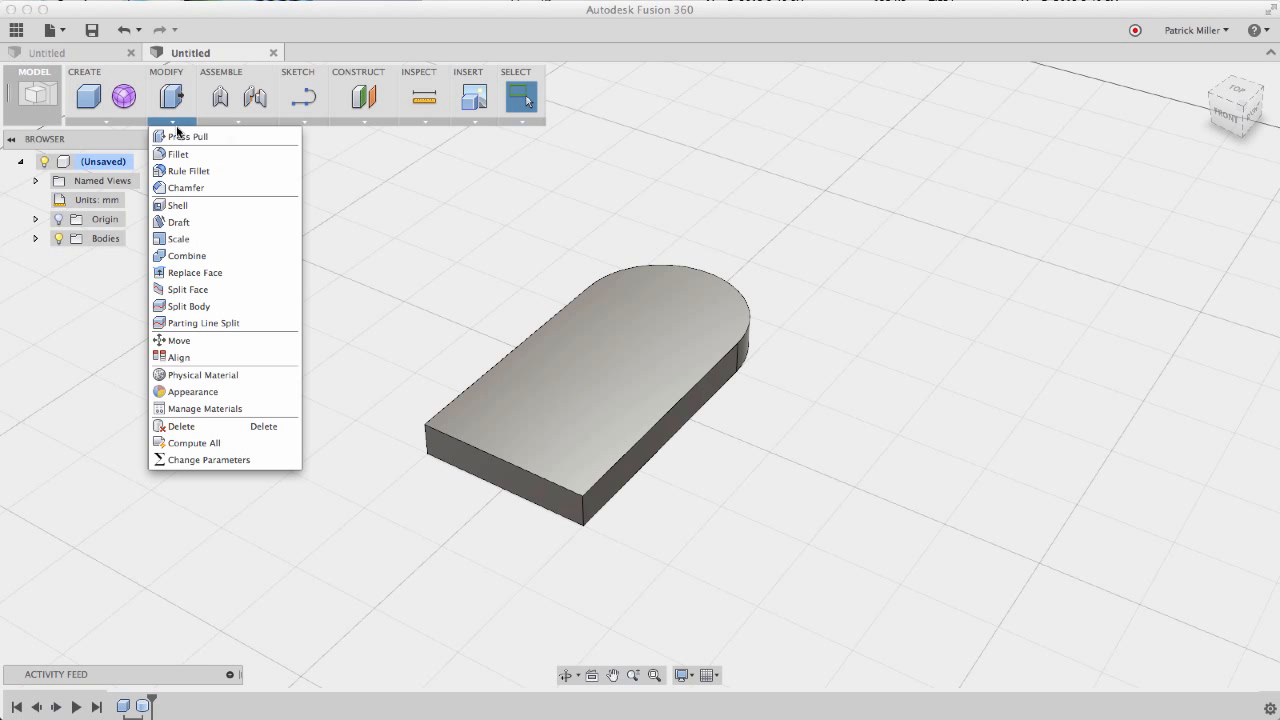
left_click(168, 121)
scroll(296, 262, "up", 1)
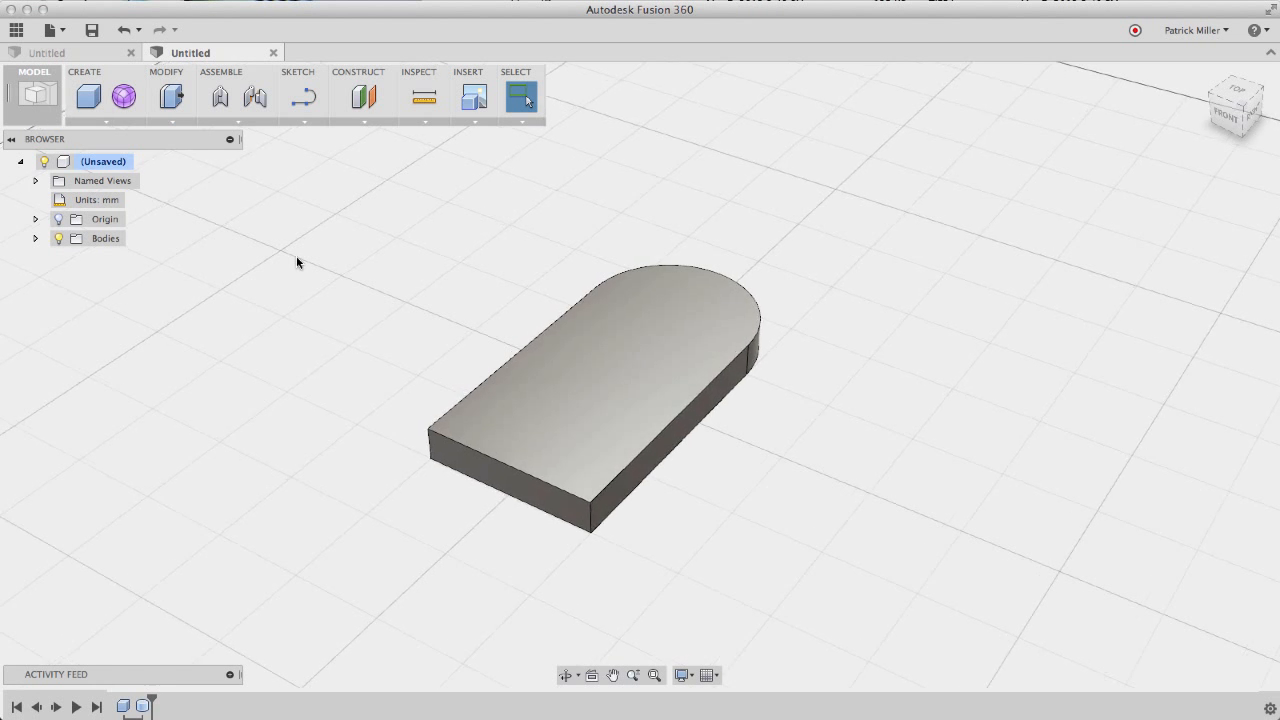
Start a sketch on the horizontal origin plane and draw a large center diameter circle in the empty area beside the body
scroll(296, 262, "right", 5)
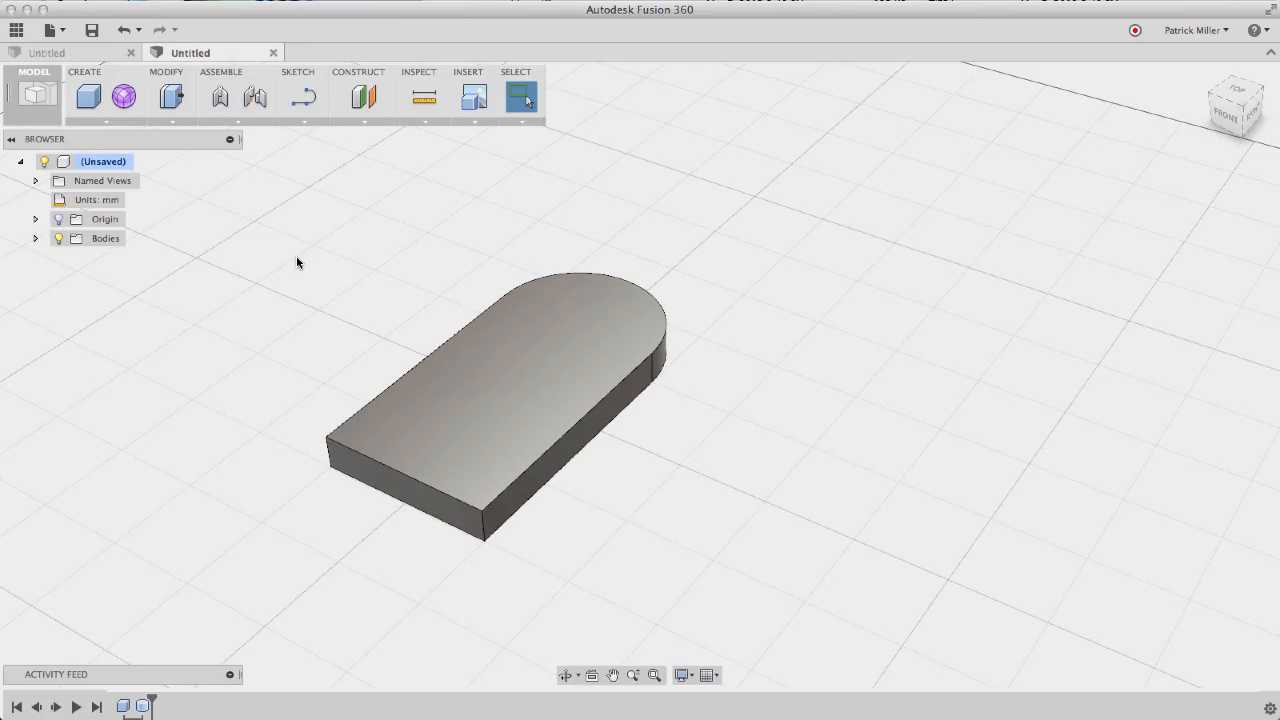
left_click(318, 126)
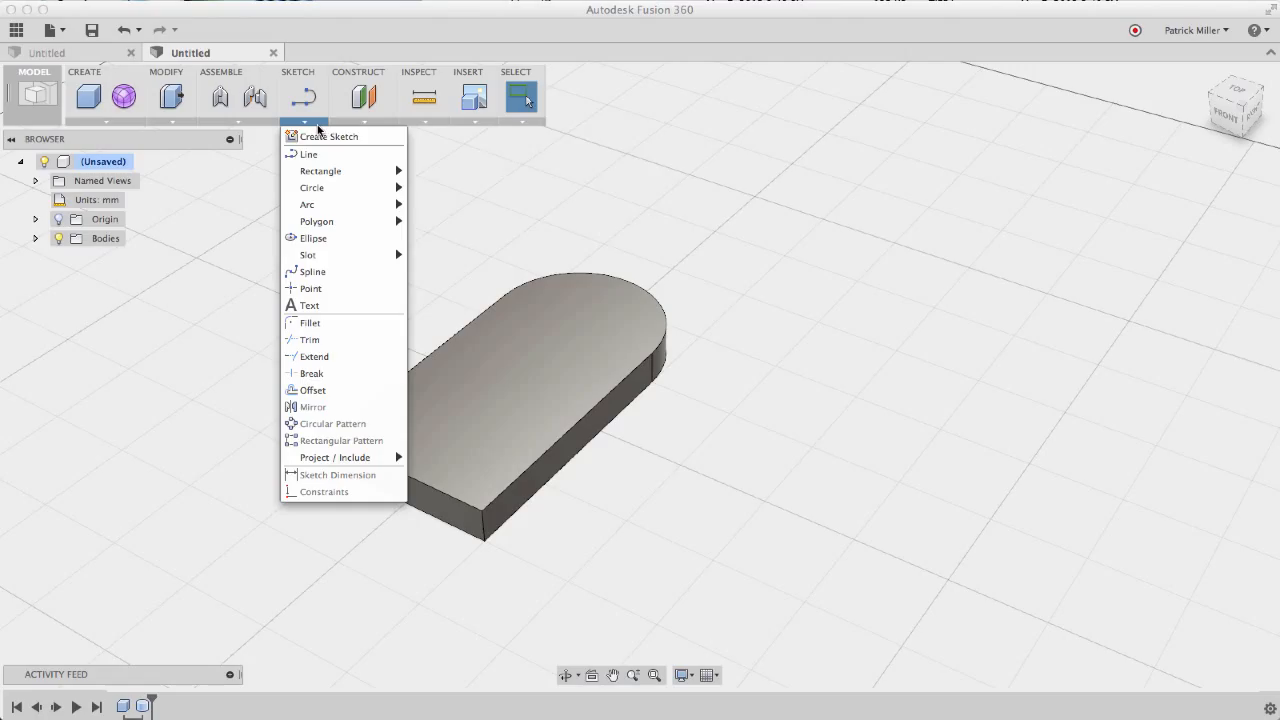
mouse_move(321, 189)
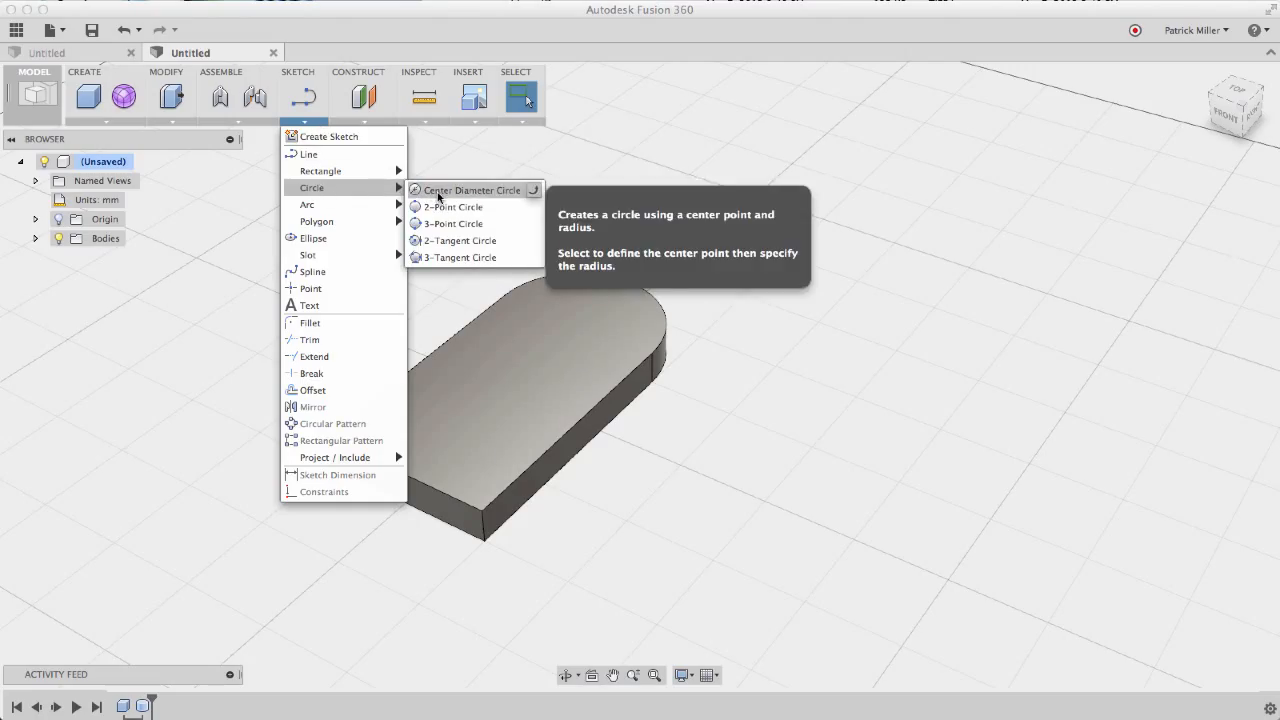
left_click(437, 193)
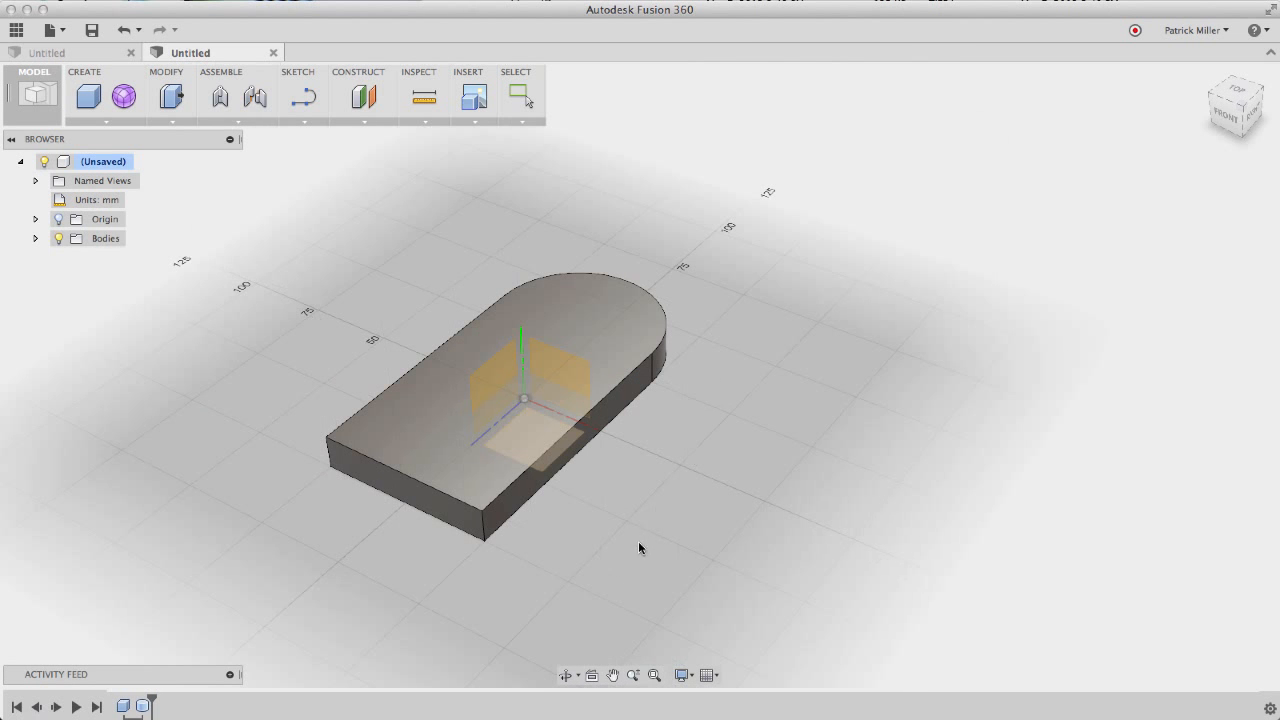
left_click(675, 571)
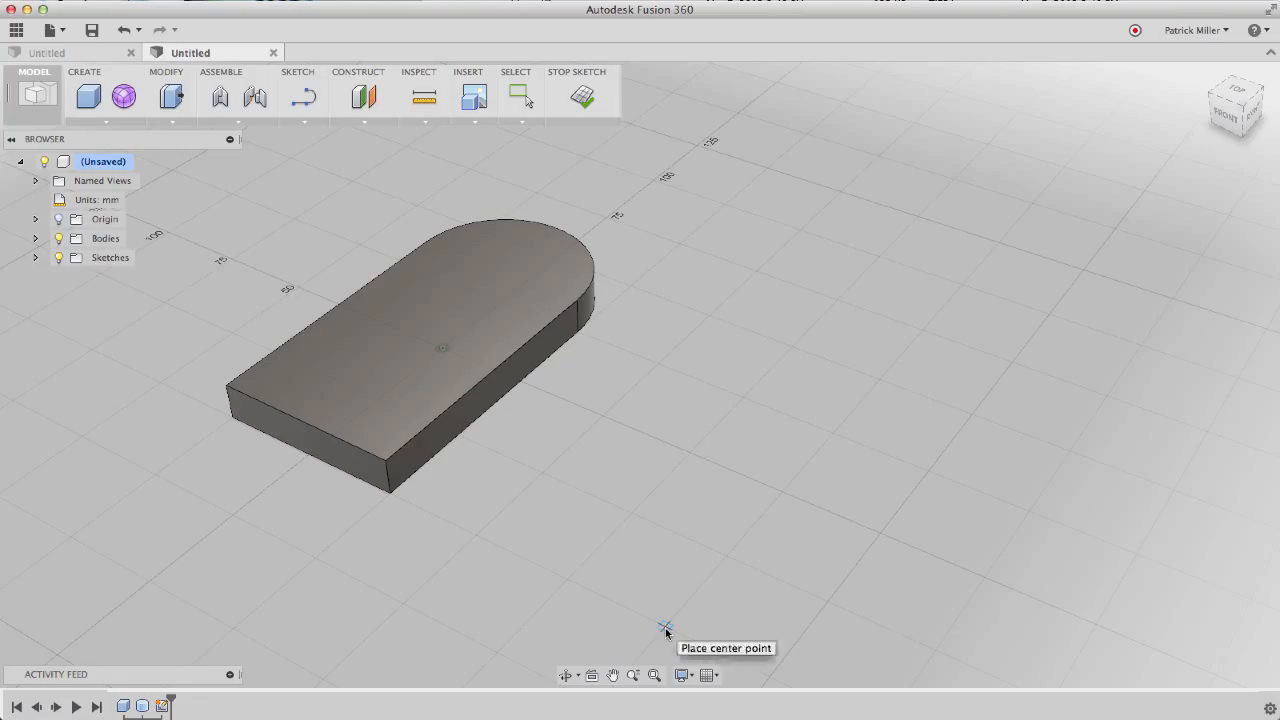
left_click(665, 627)
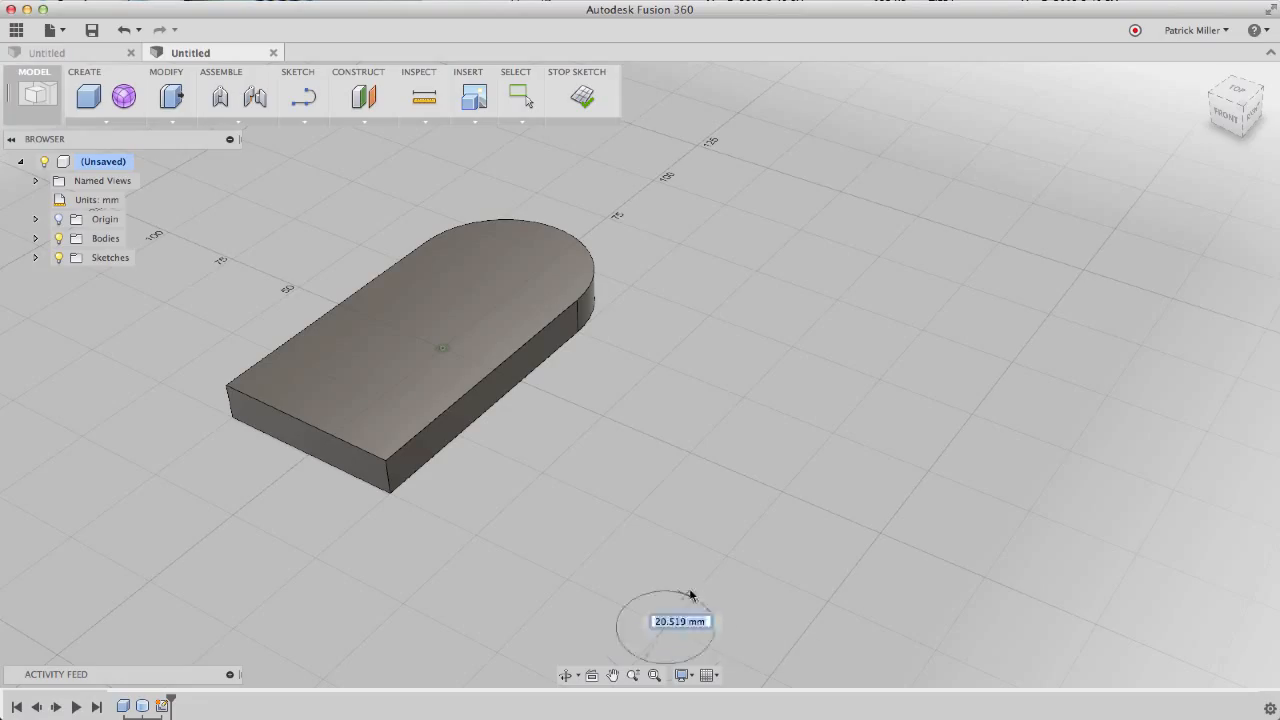
left_click(727, 553)
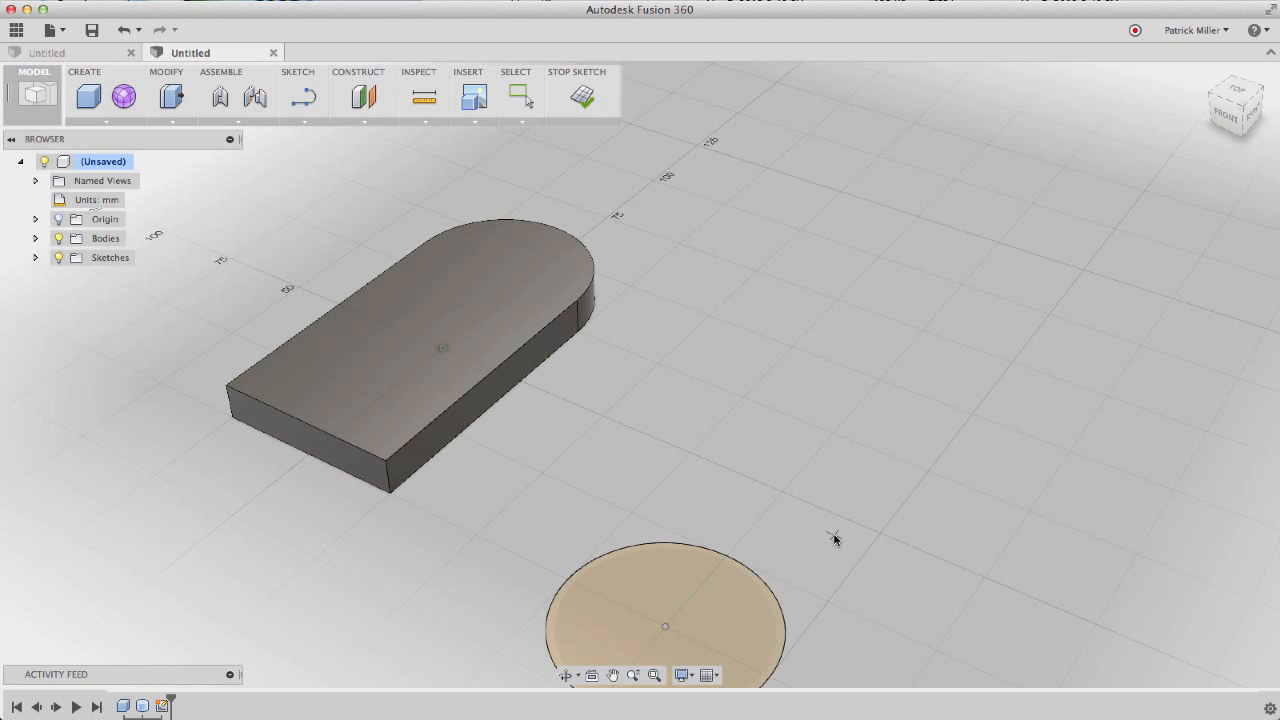
Draw a second circle with a 25 mm diameter in the same sketch, well apart from the large circle
scroll(834, 538, "down", 5)
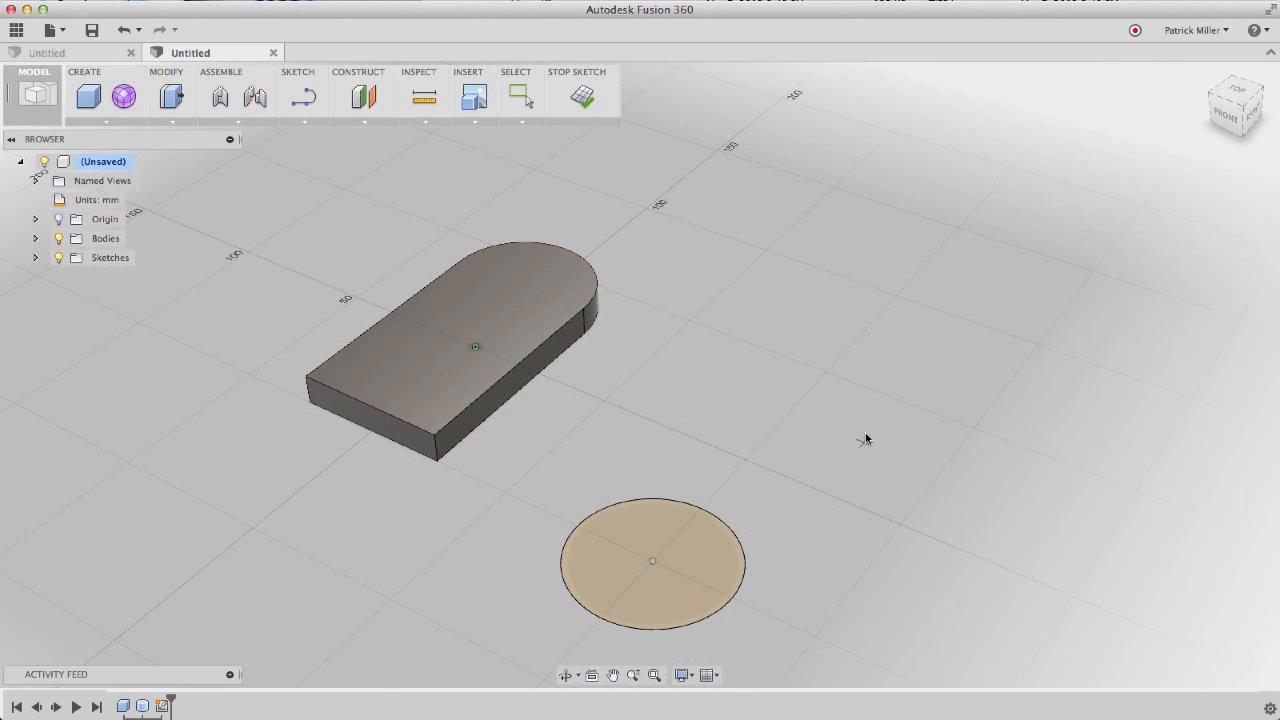
left_click(896, 297)
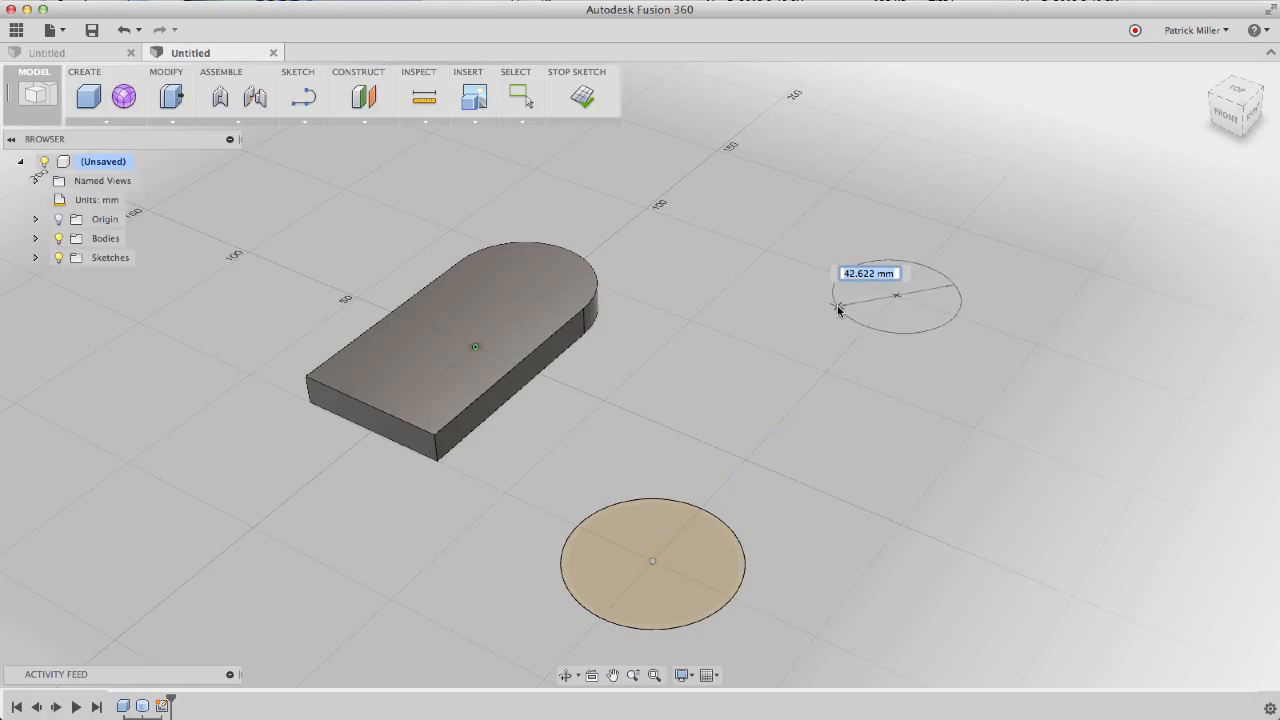
type("25")
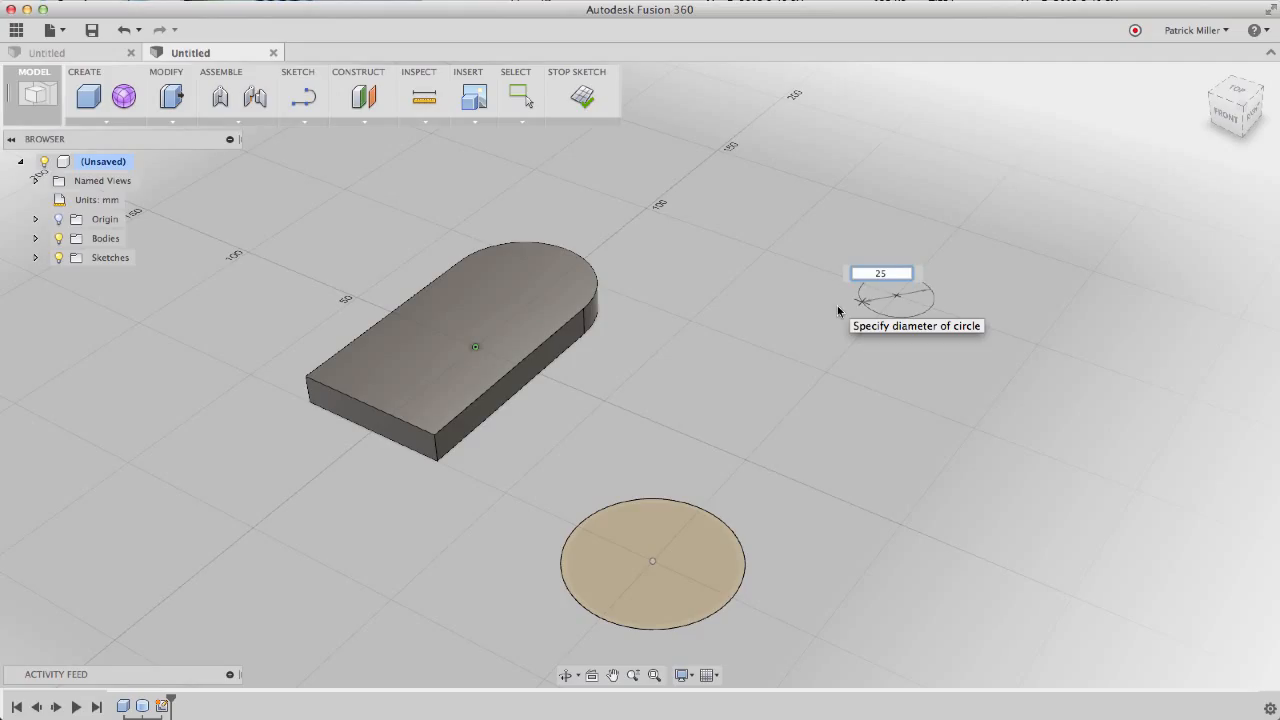
key("Tab")
key("Return")
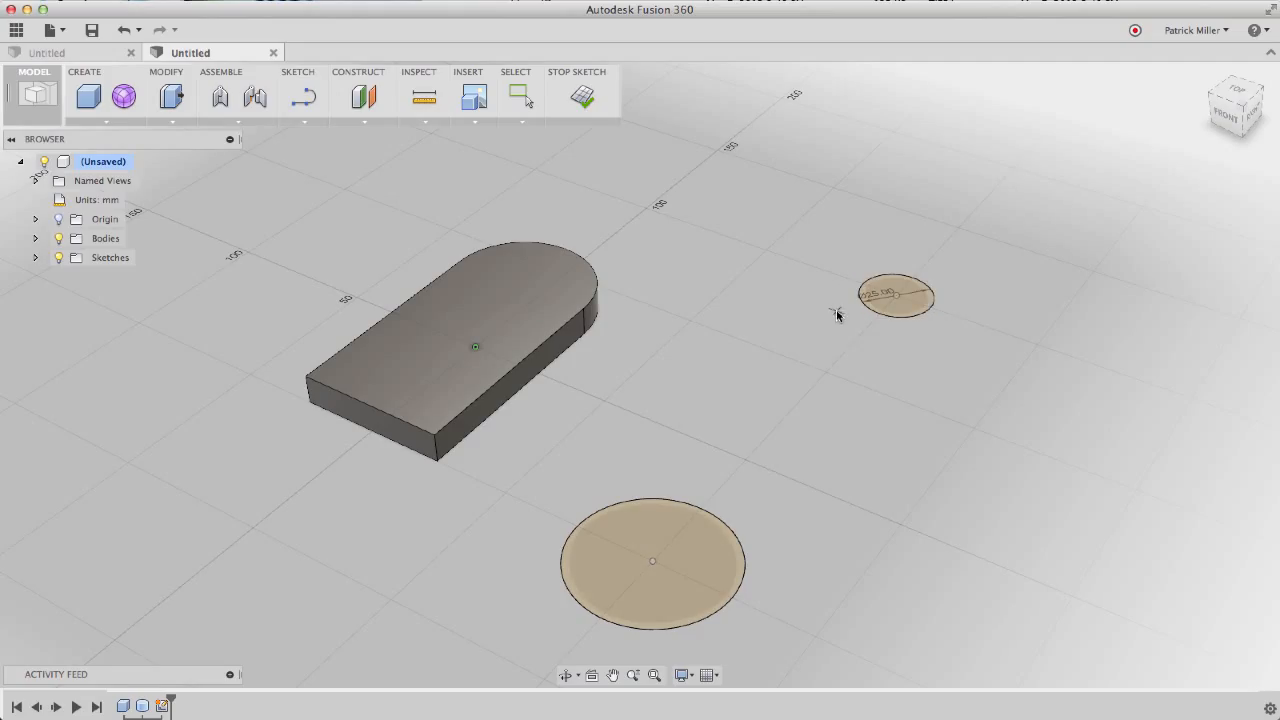
Draw a line joining the large circle to the 25 mm circle, tangent to both on the side facing the body
left_click(310, 100)
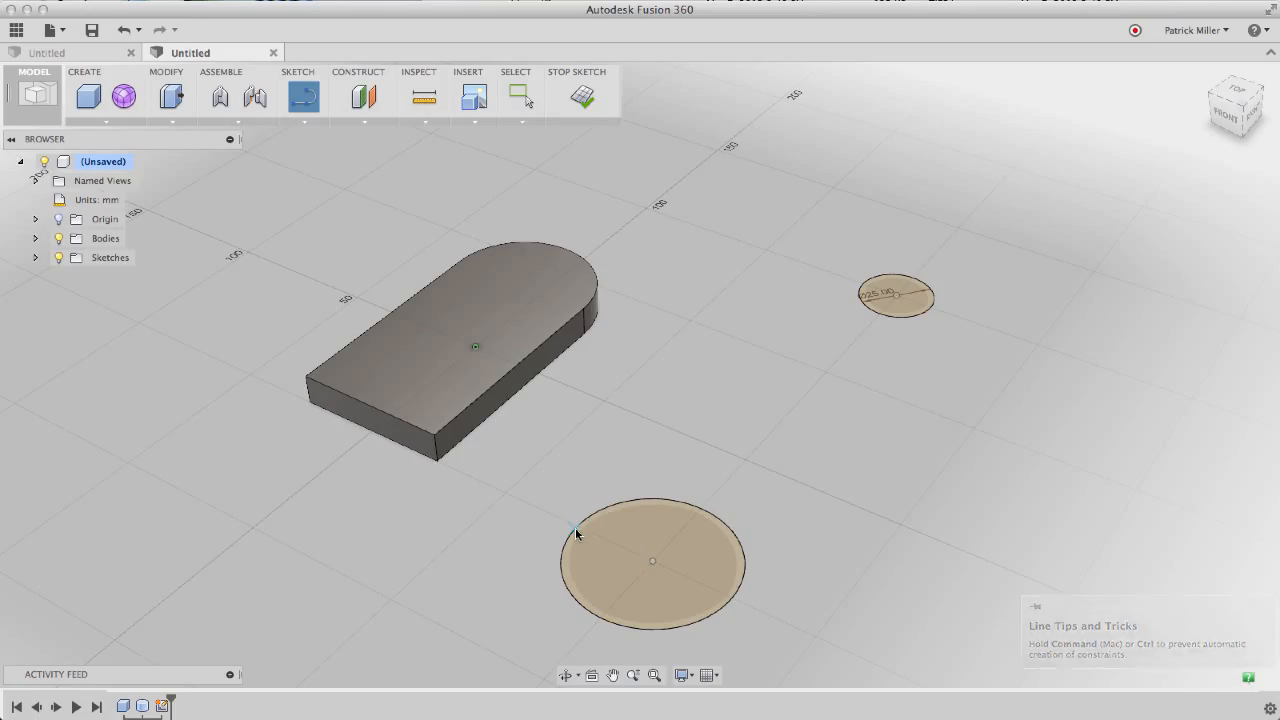
left_click(579, 522)
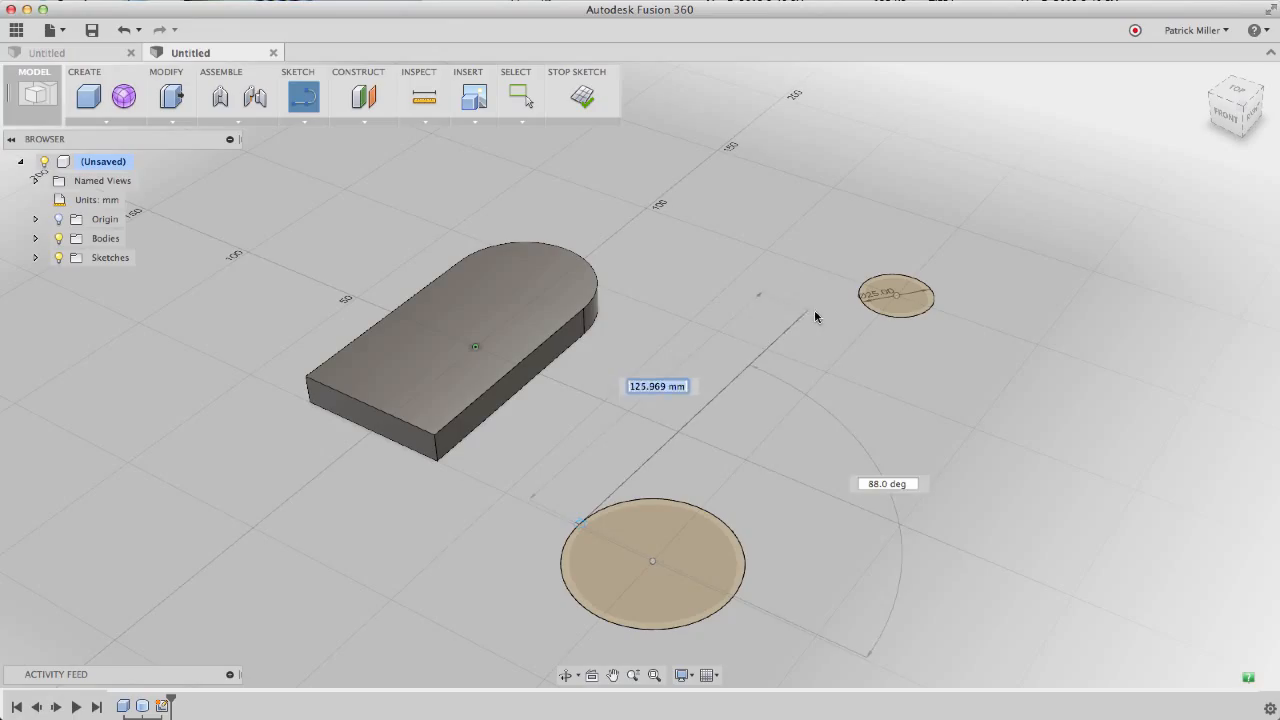
left_click(864, 285)
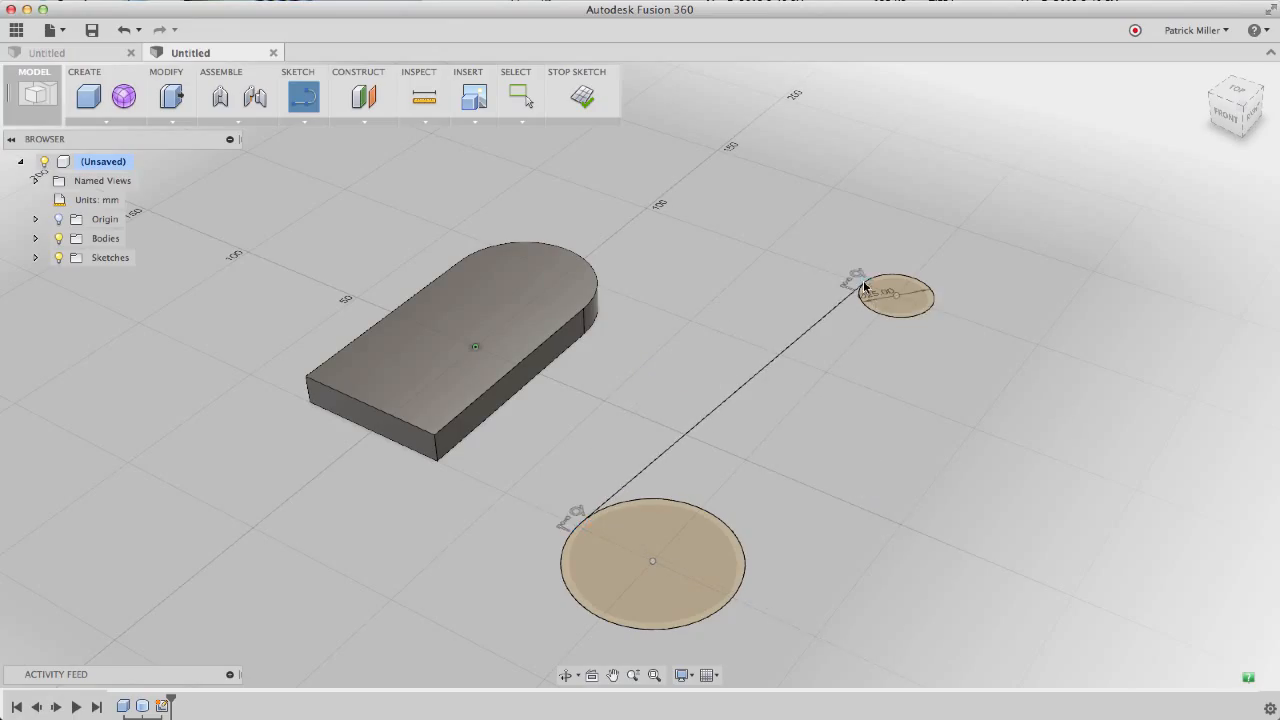
Draw a second line joining the large circle to the 25 mm circle on the side facing away from the body
left_click(738, 593)
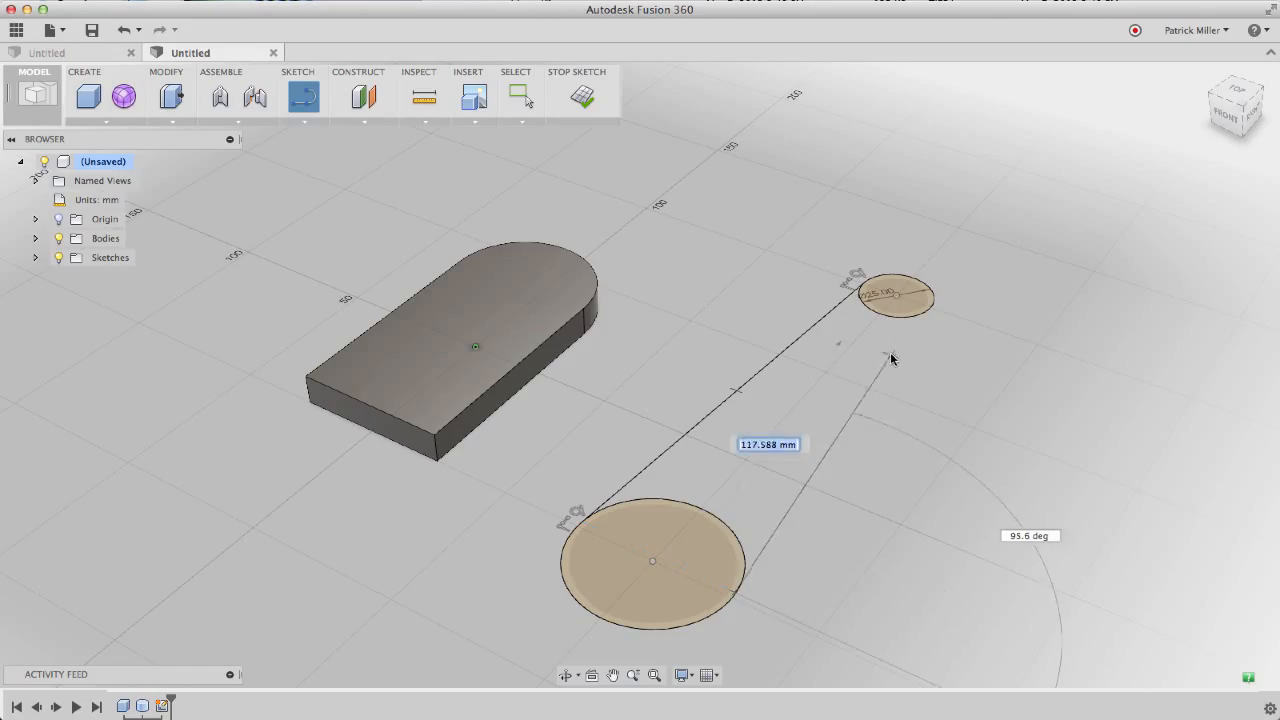
left_click(933, 313)
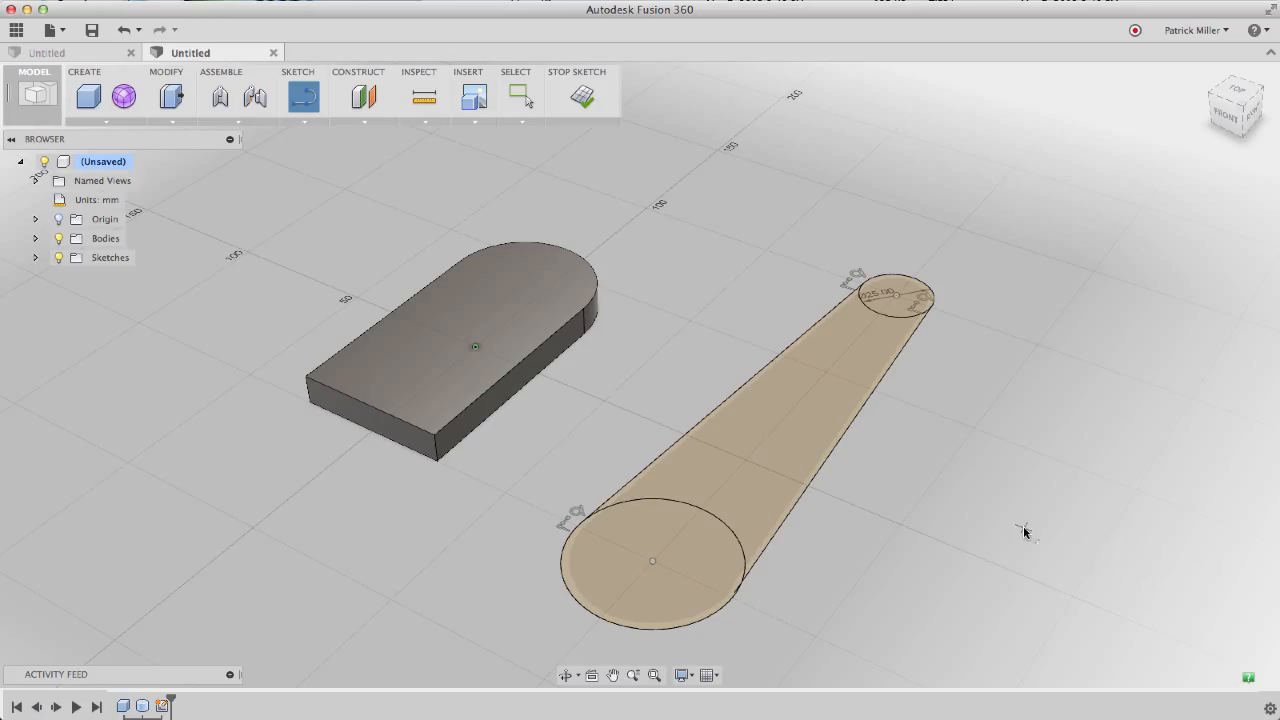
right_click(1008, 474)
left_click(1041, 478)
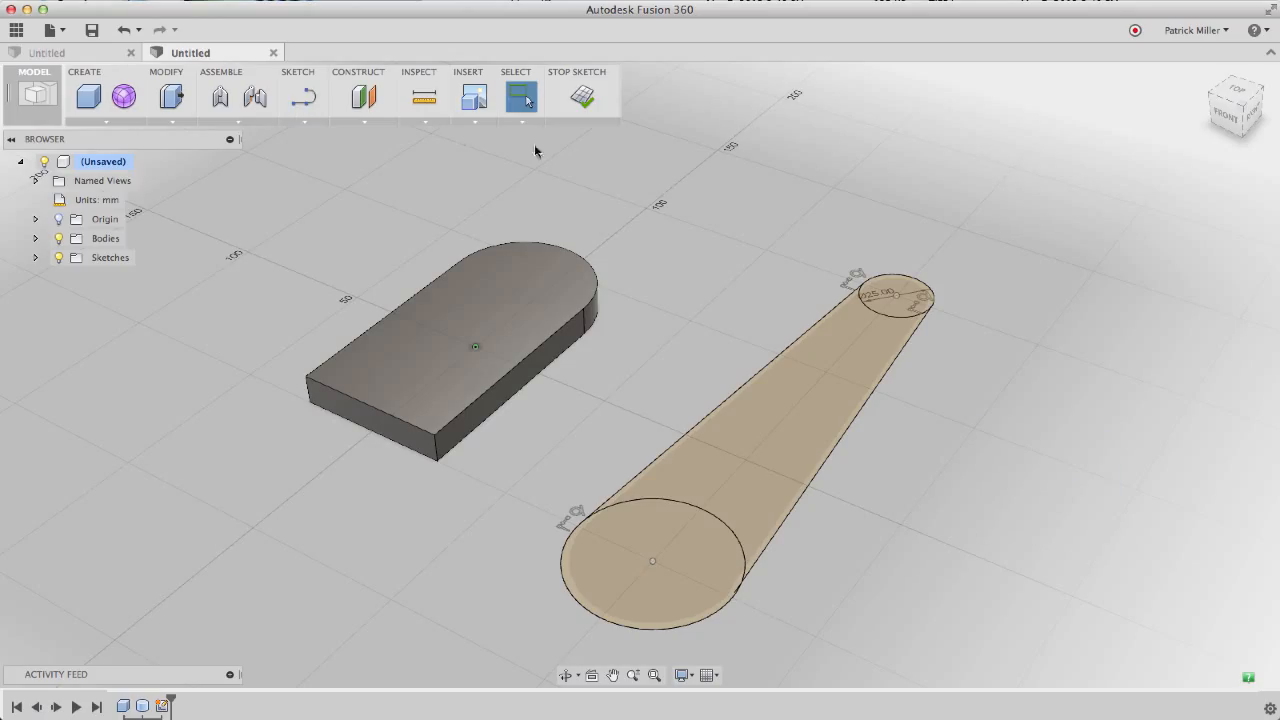
Add a diameter dimension to the large circle, placed outside it on the side facing the body
left_click(304, 121)
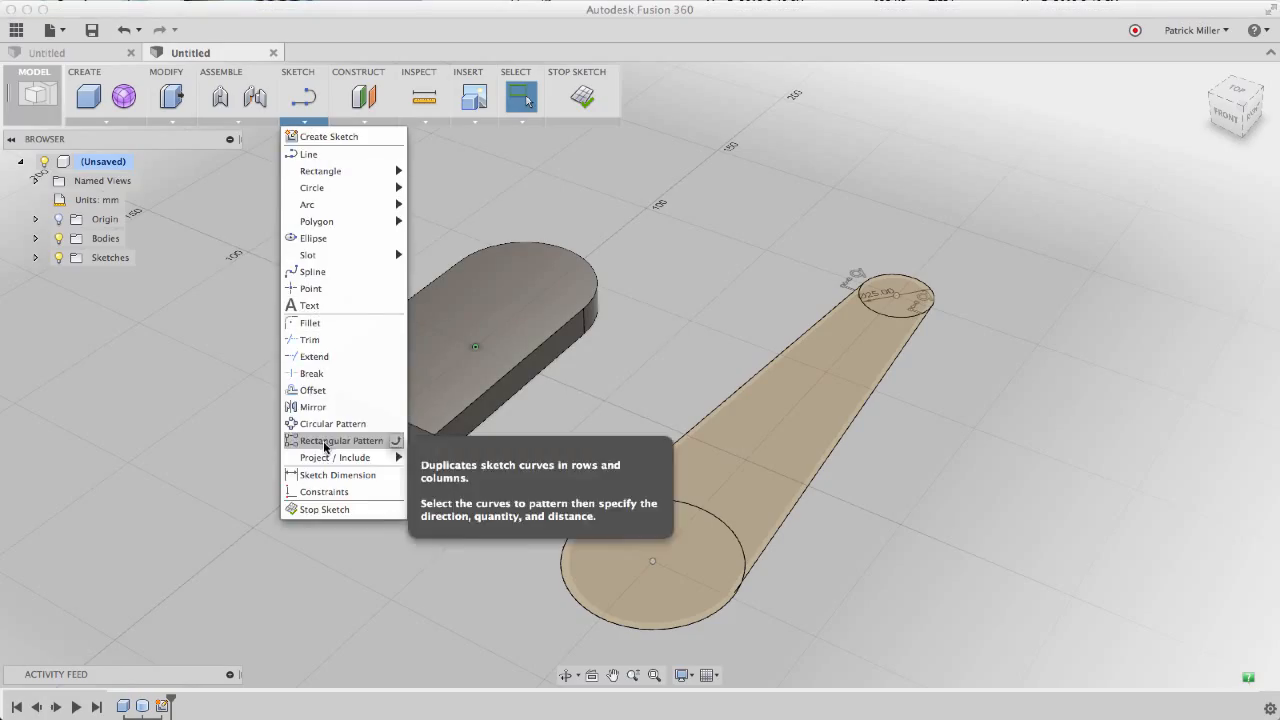
left_click(317, 475)
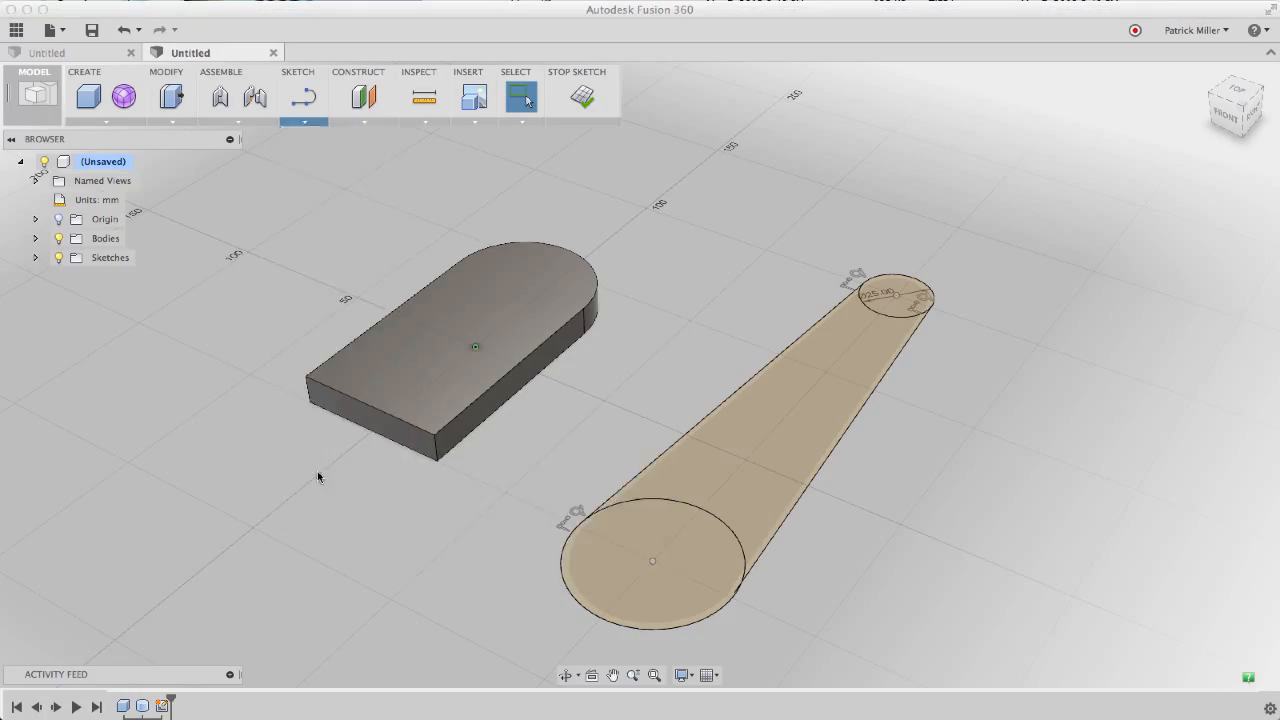
left_click(563, 561)
left_click(511, 549)
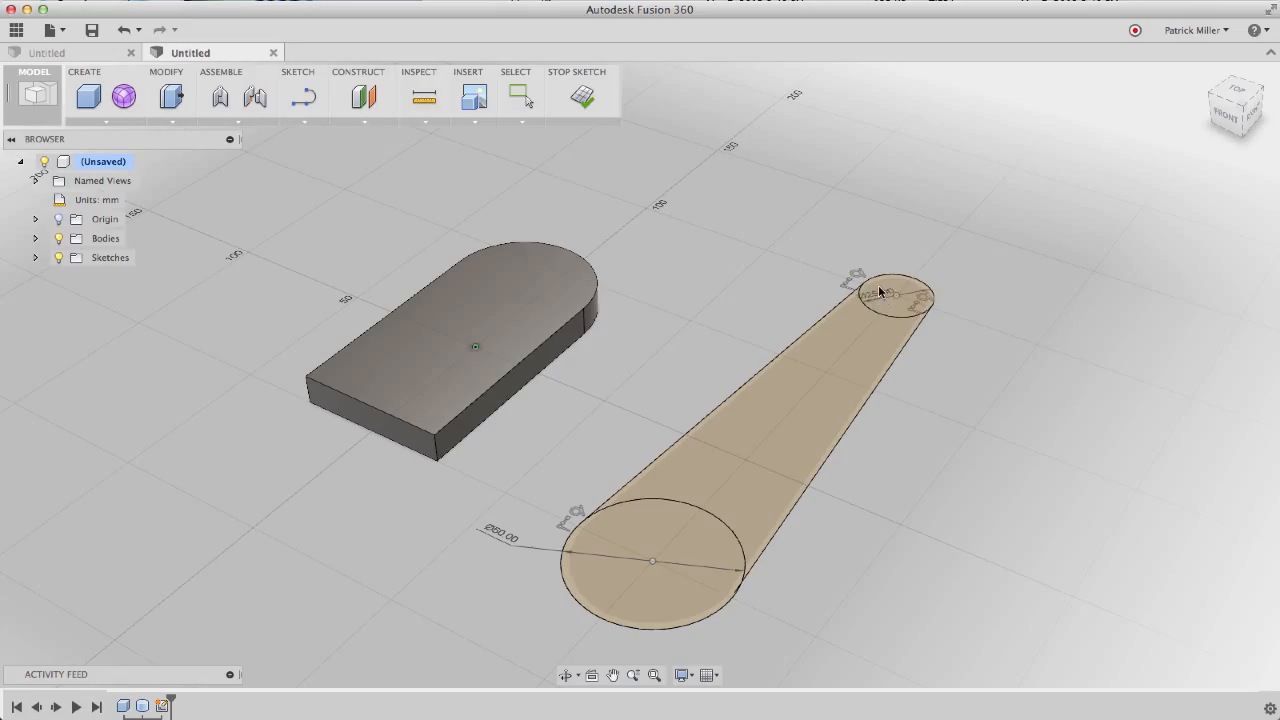
Dimension the centre distance between the two circles, placing it beside the tangent line nearest the body
left_click(690, 509)
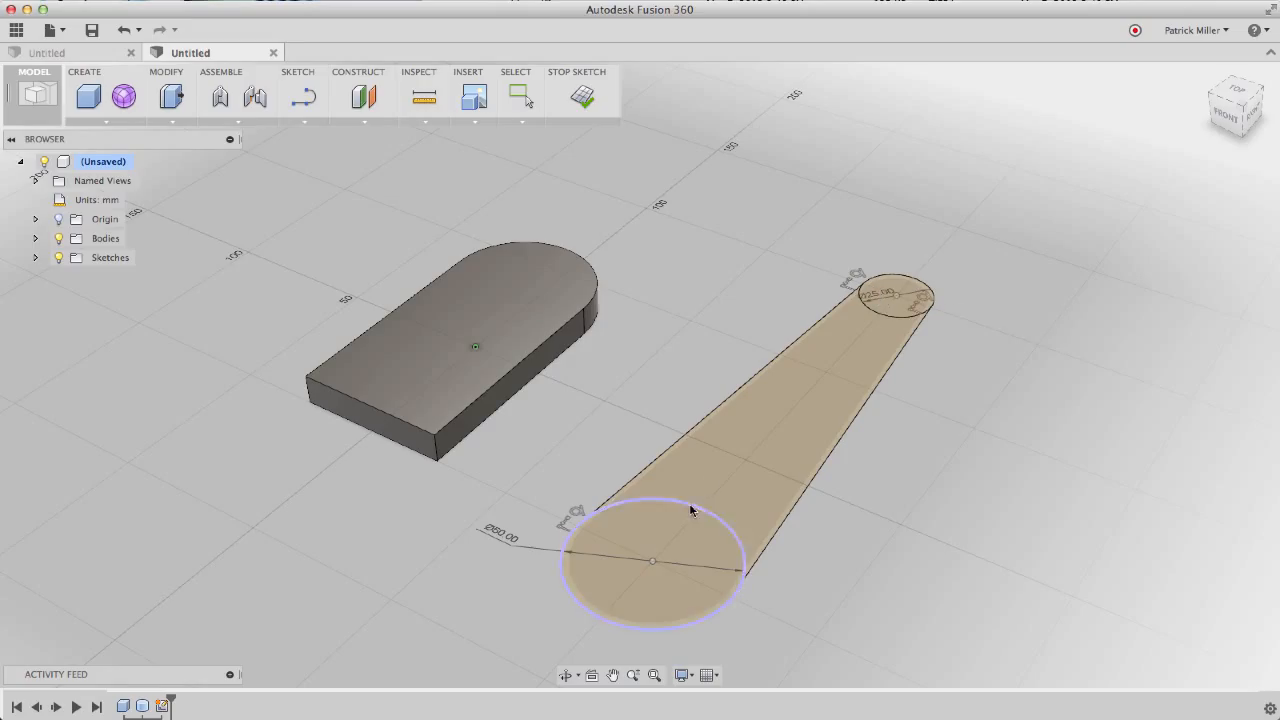
left_click(877, 311, "shift")
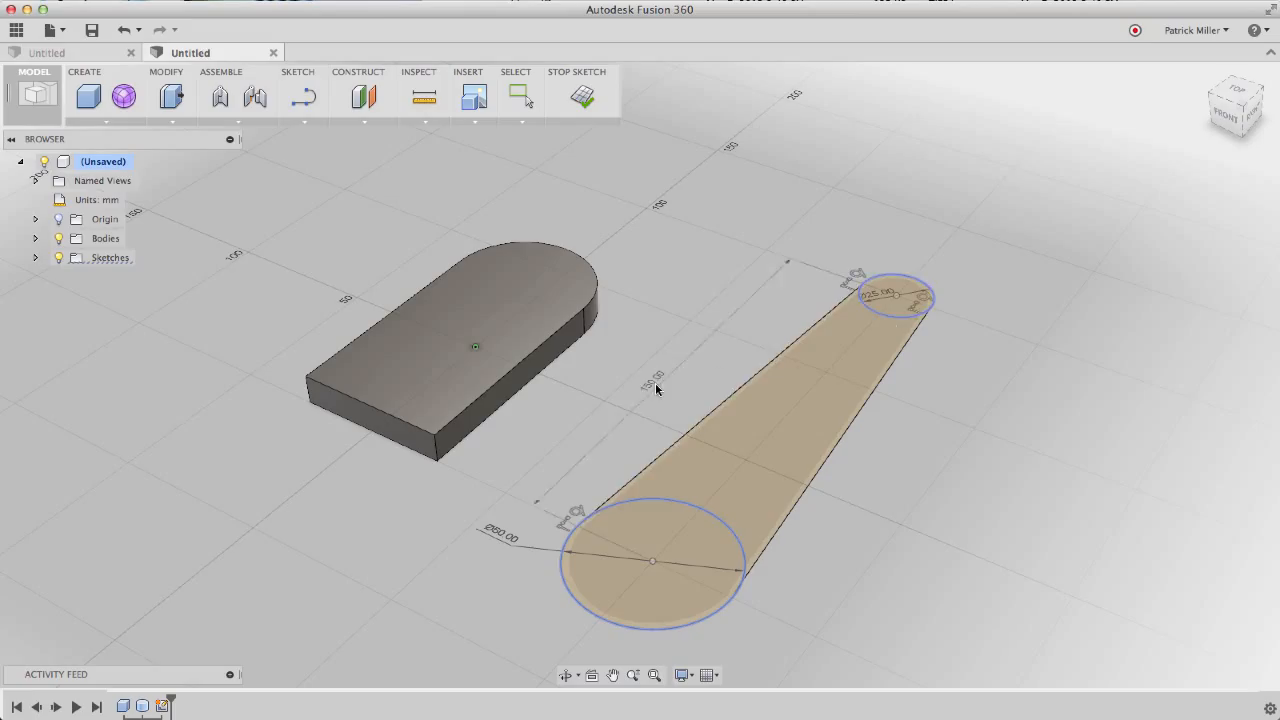
left_click(648, 380)
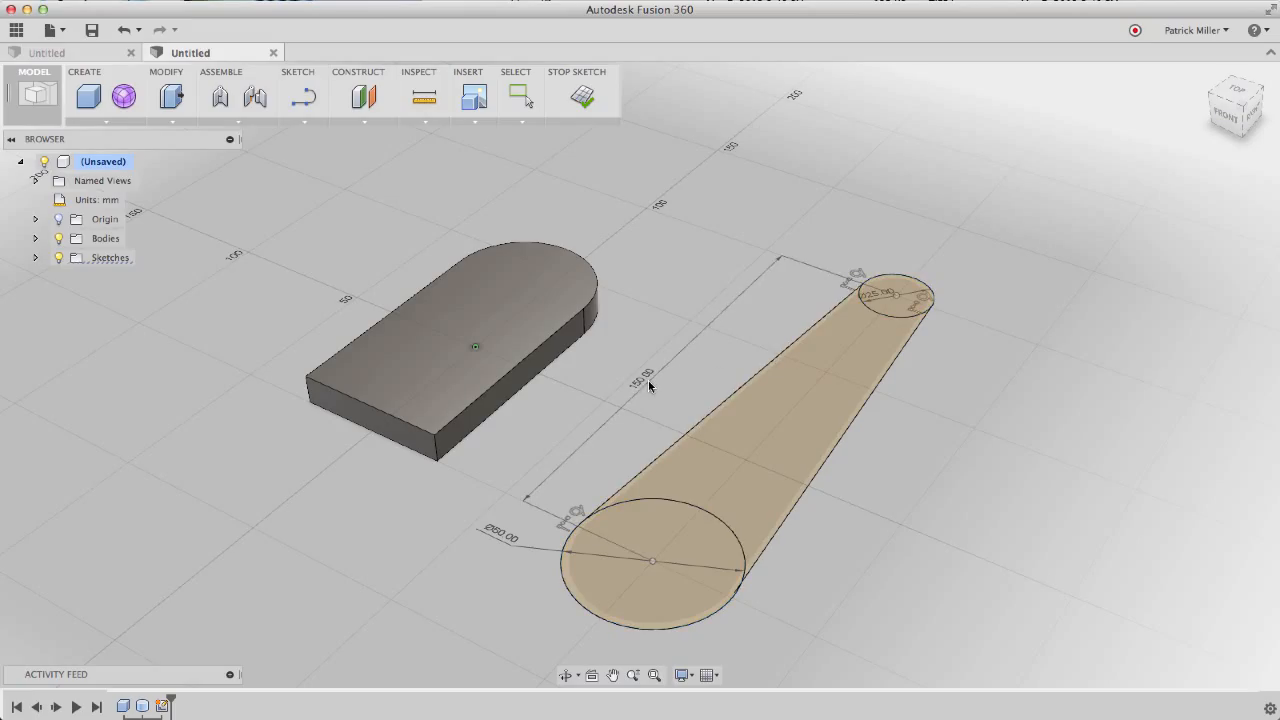
right_click(667, 256)
key("Escape")
key("Escape")
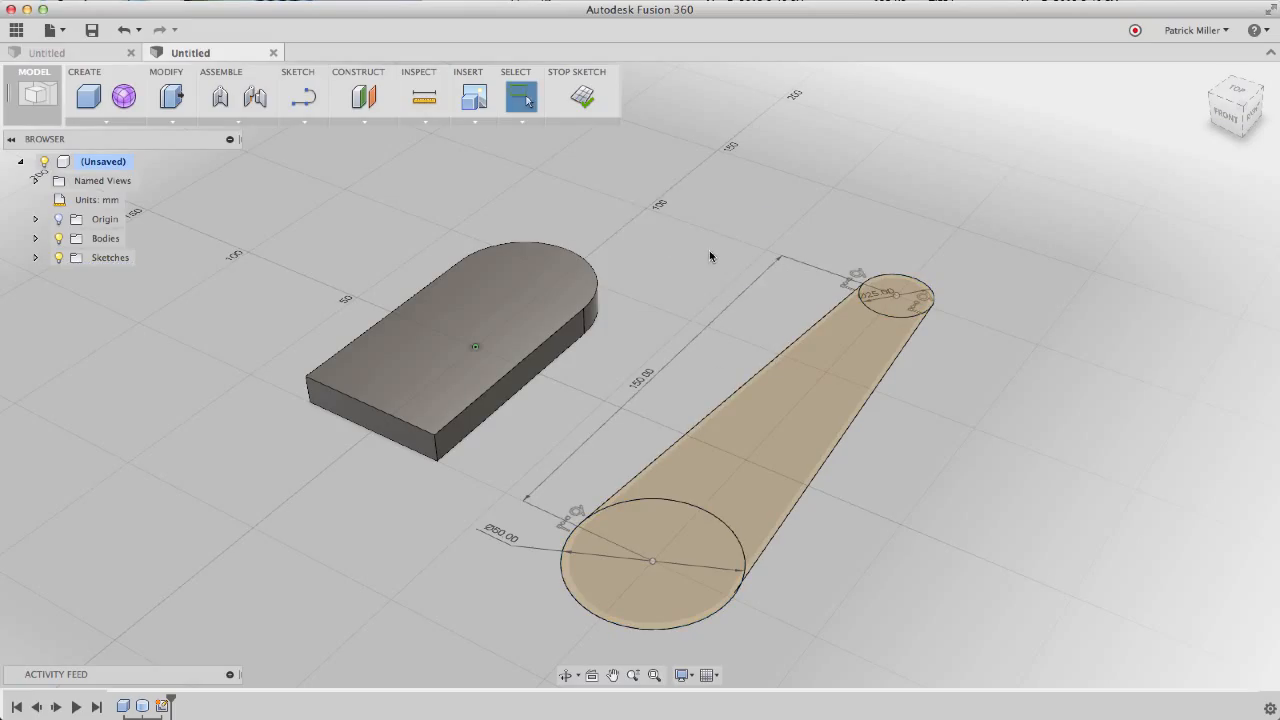
Set the centre distance between the circles to 120 mm and reattach the loose line end tangent to the large circle
double_click(642, 381)
type("12")
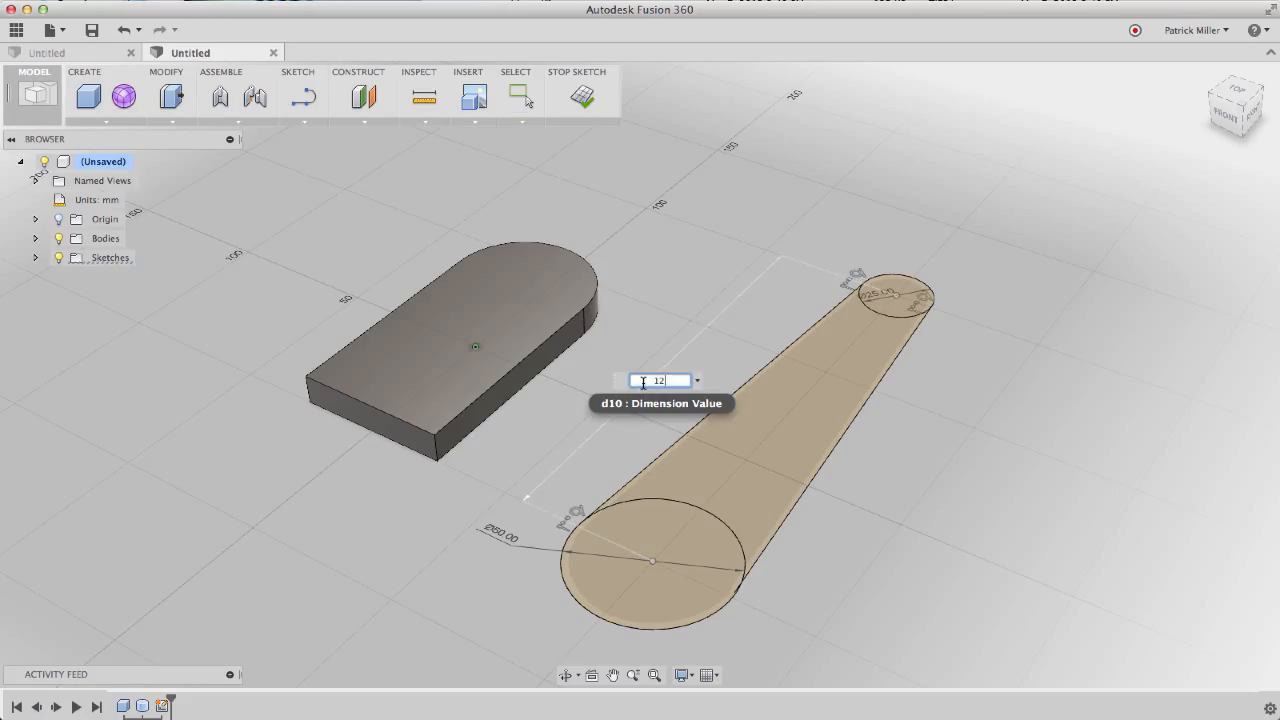
type("0")
key("Return")
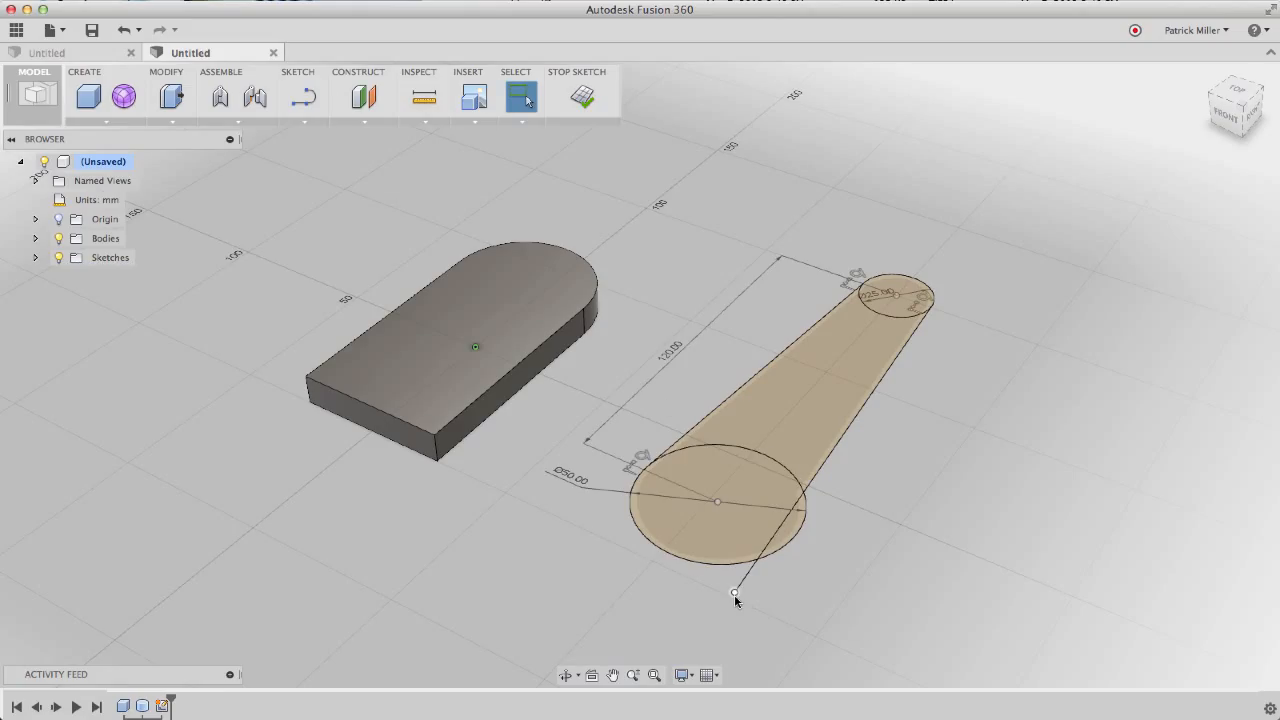
double_click(800, 530)
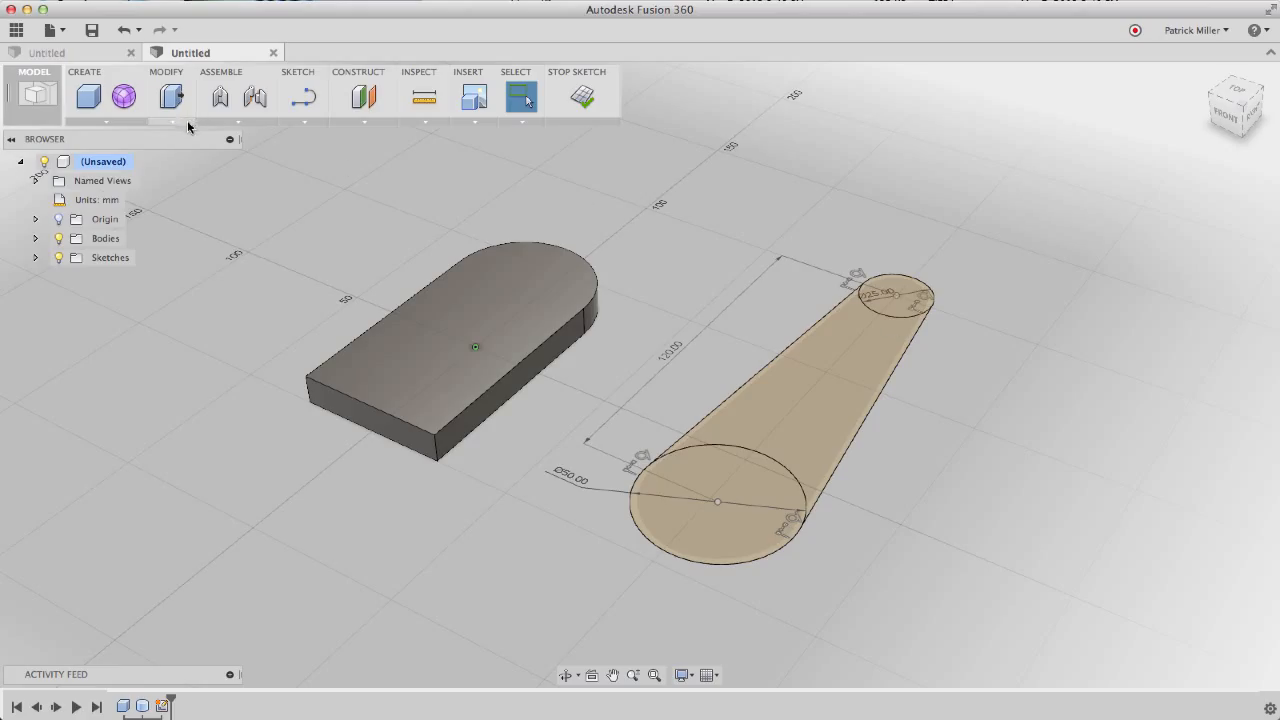
Extrude all three regions of the tapered profile 10 mm upward as a new body
left_click(124, 120)
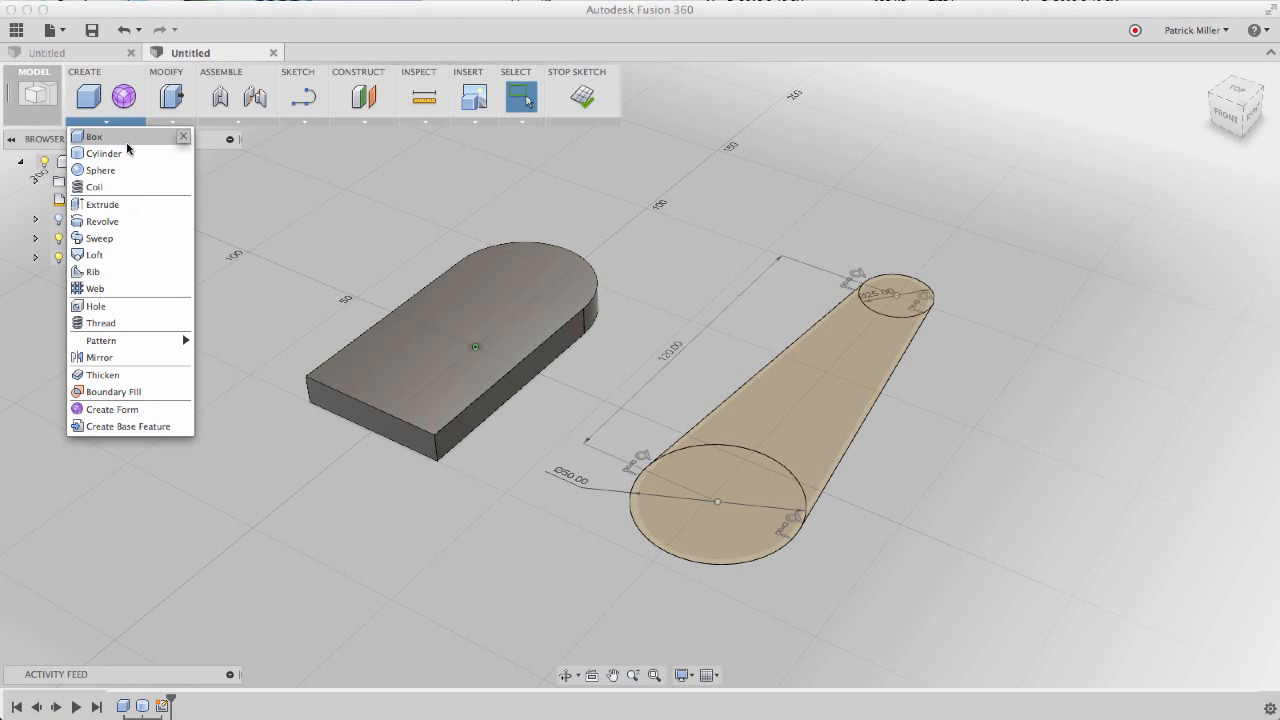
left_click(102, 204)
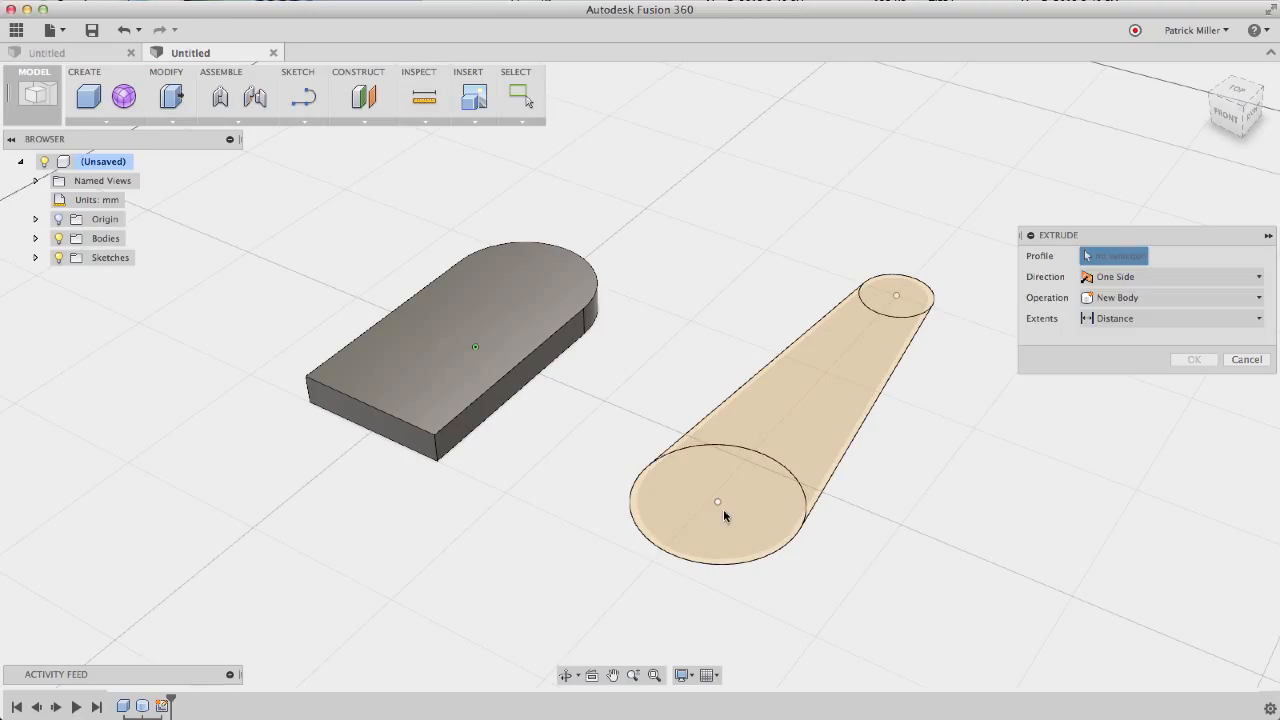
left_click(758, 458)
left_click(807, 410)
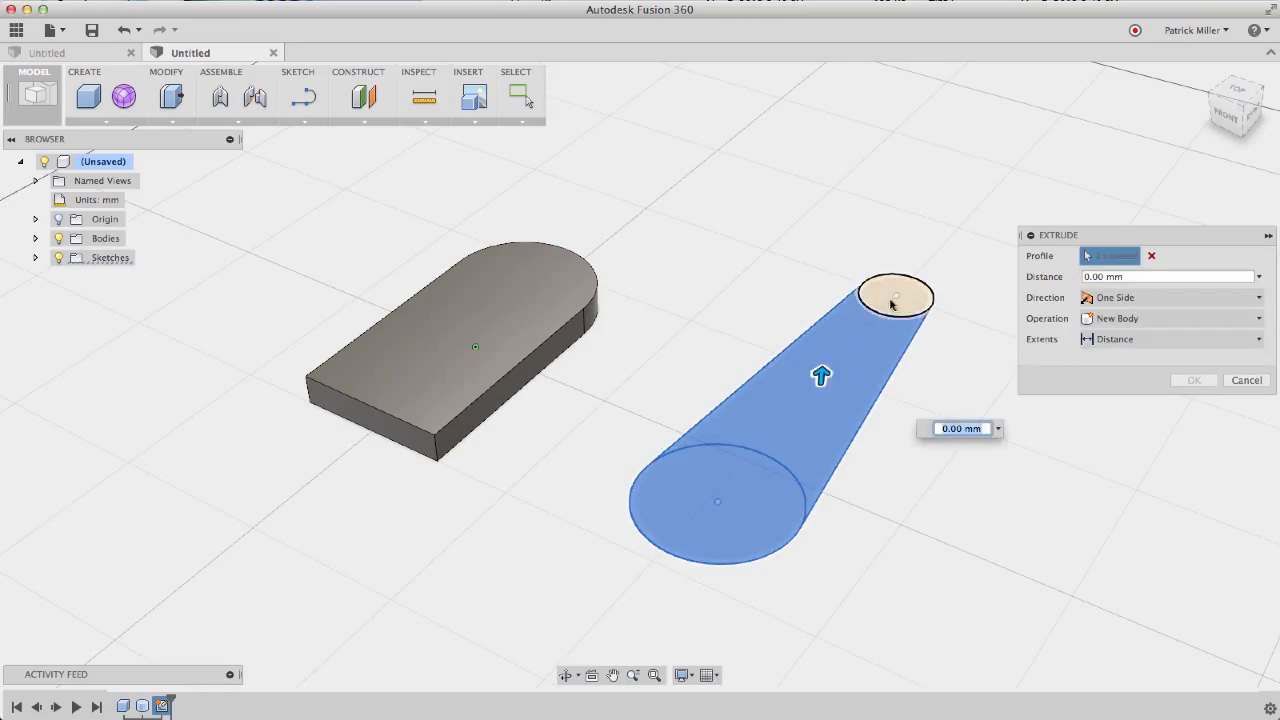
left_click(896, 296)
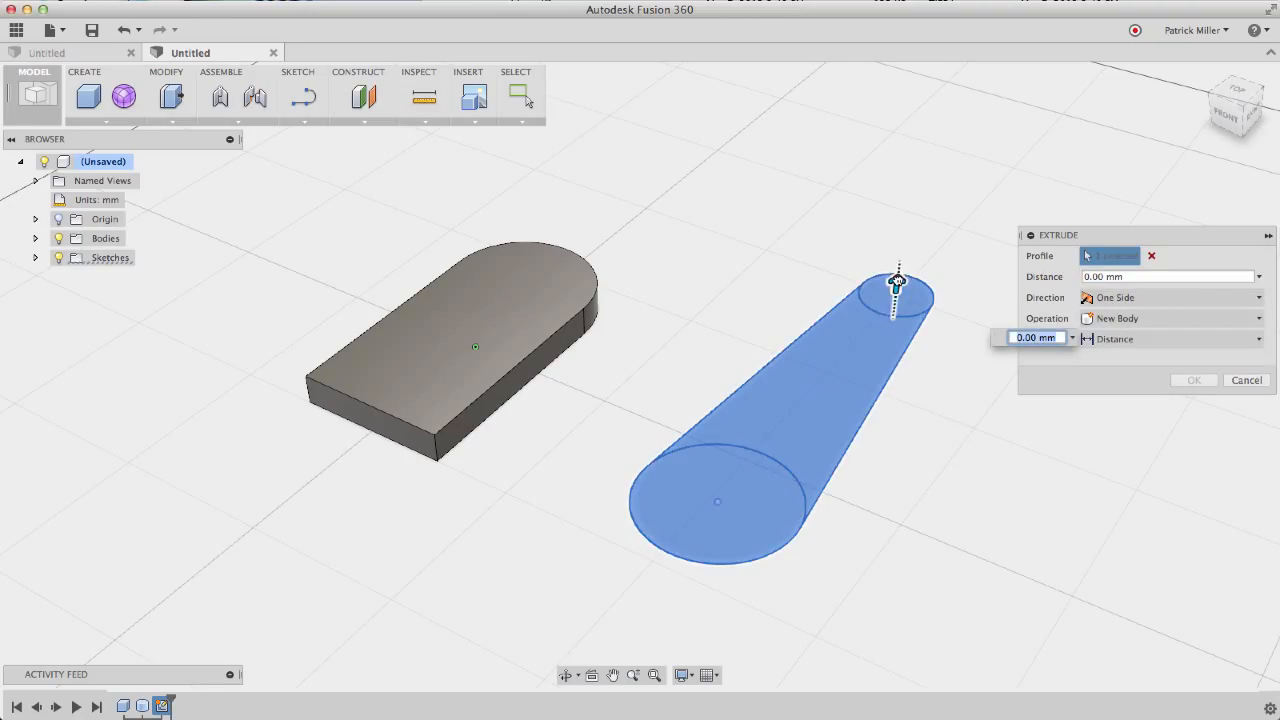
left_click_drag(897, 286, 898, 257)
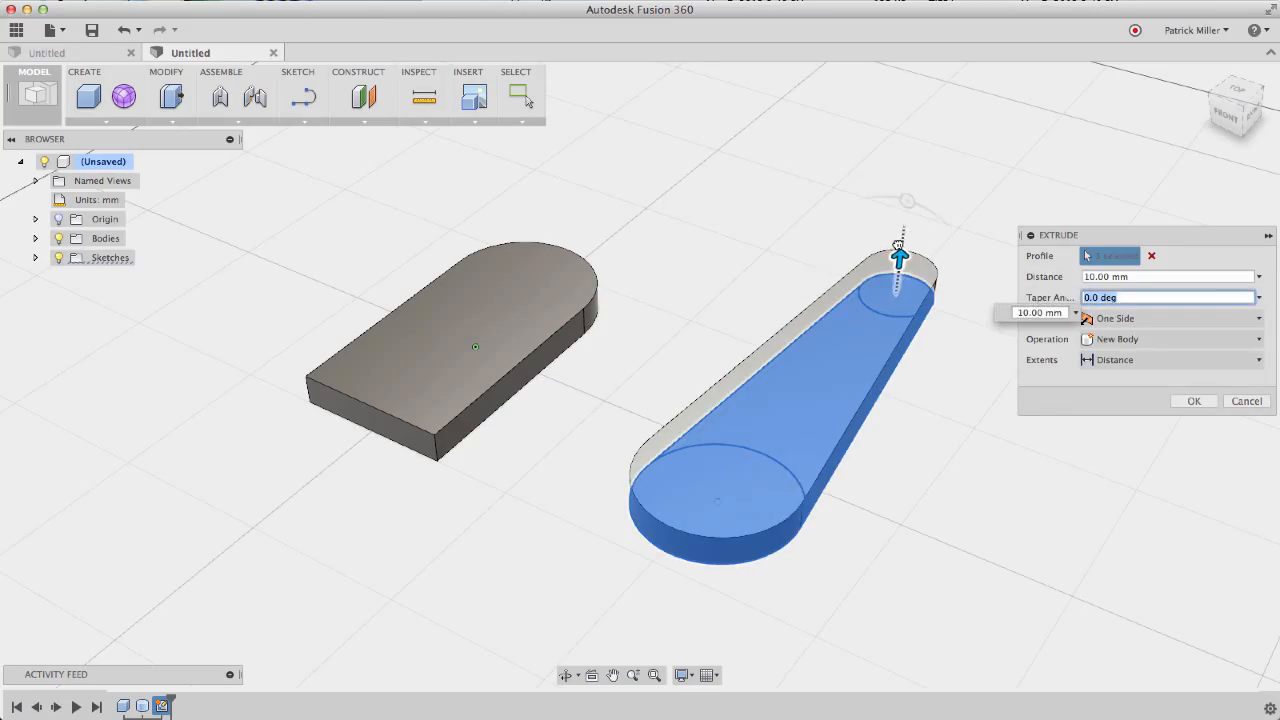
right_click(754, 253)
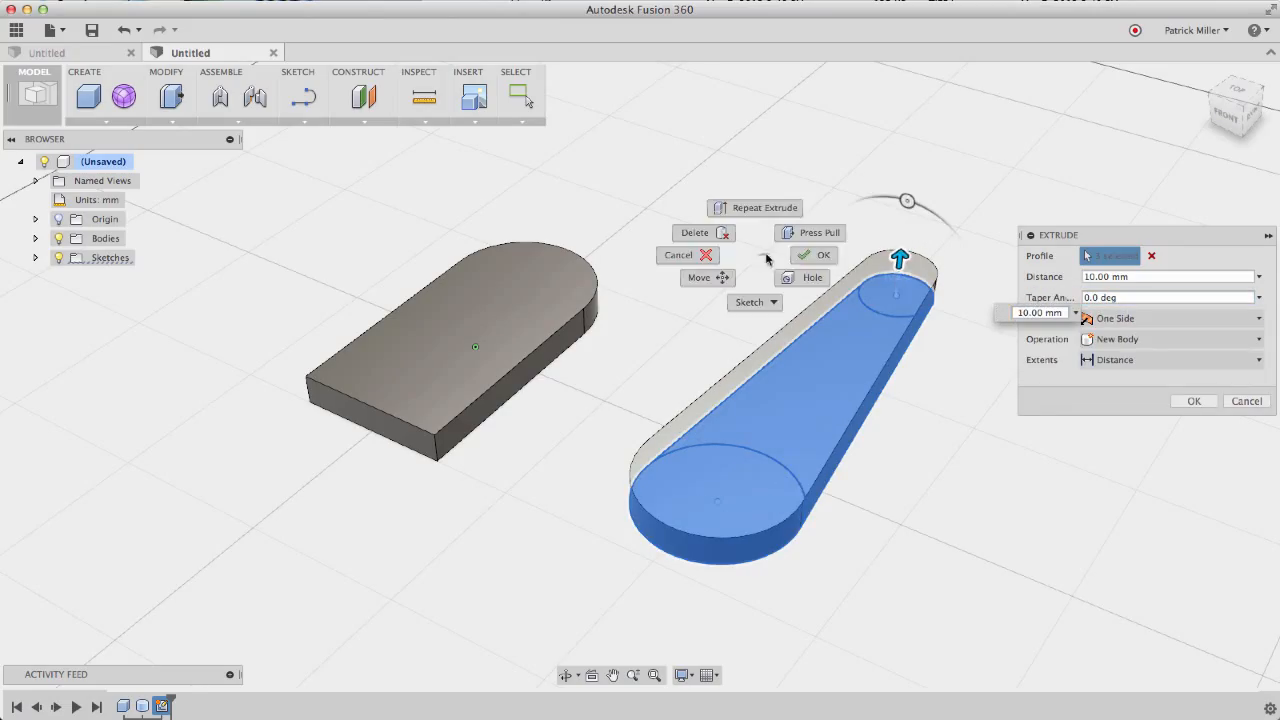
left_click(800, 255)
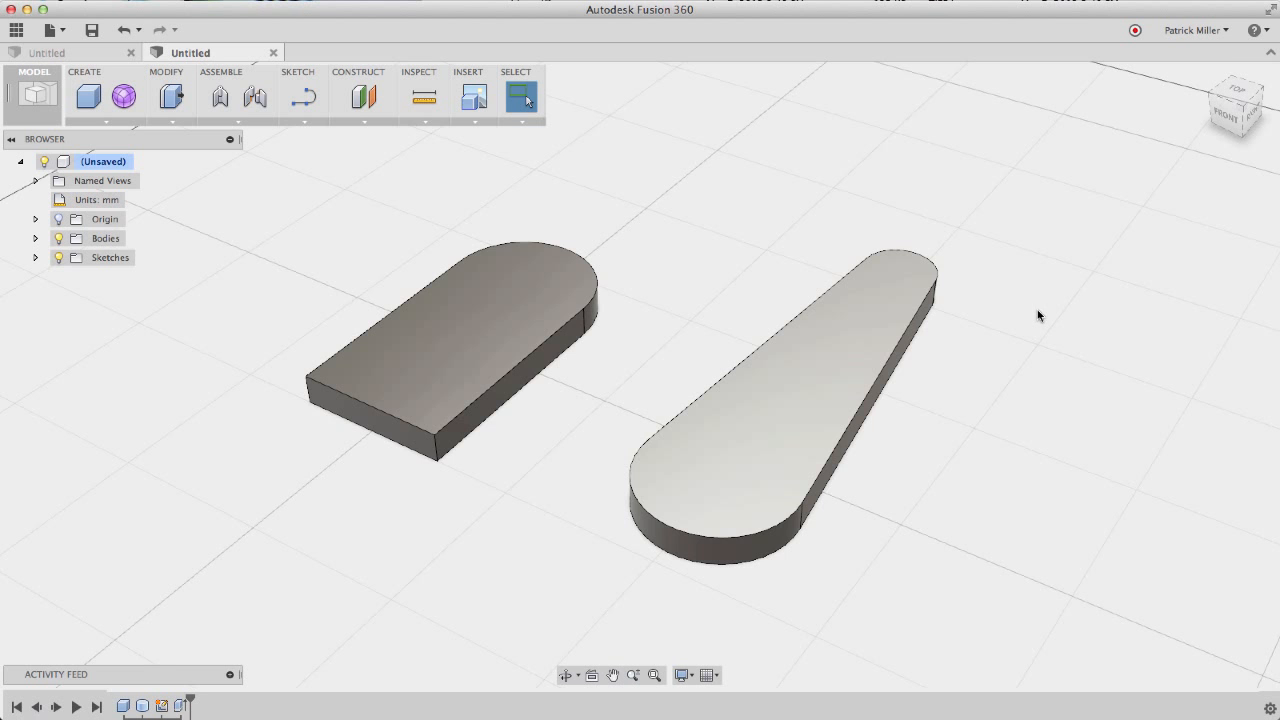
scroll(1049, 310, "up", 5)
scroll(1049, 309, "down", 4)
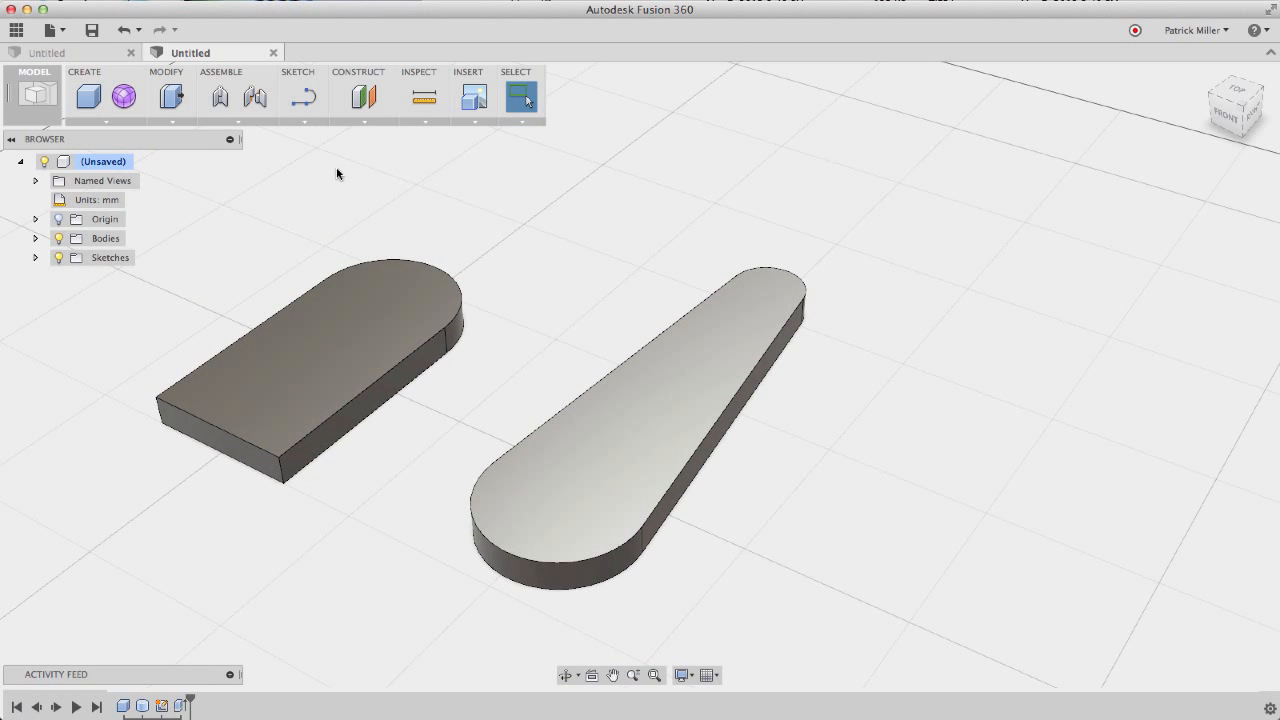
left_click(180, 122)
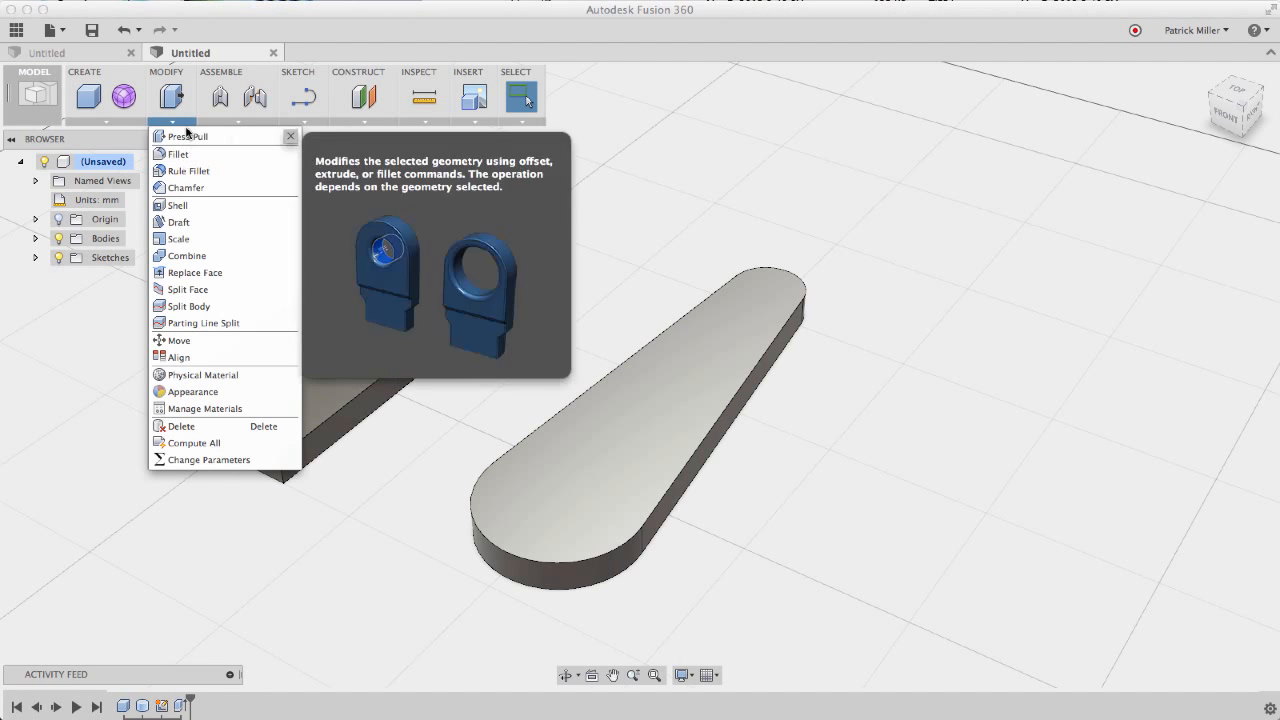
left_click(186, 123)
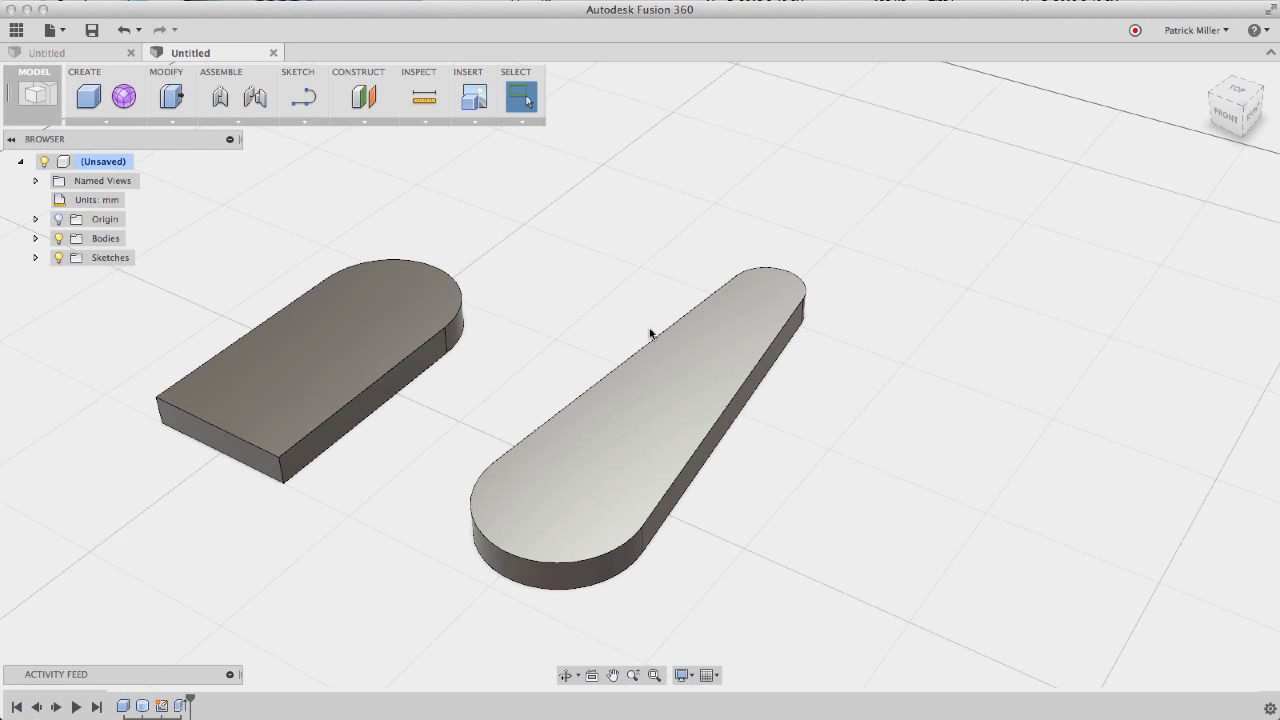
scroll(895, 465, "down", 3)
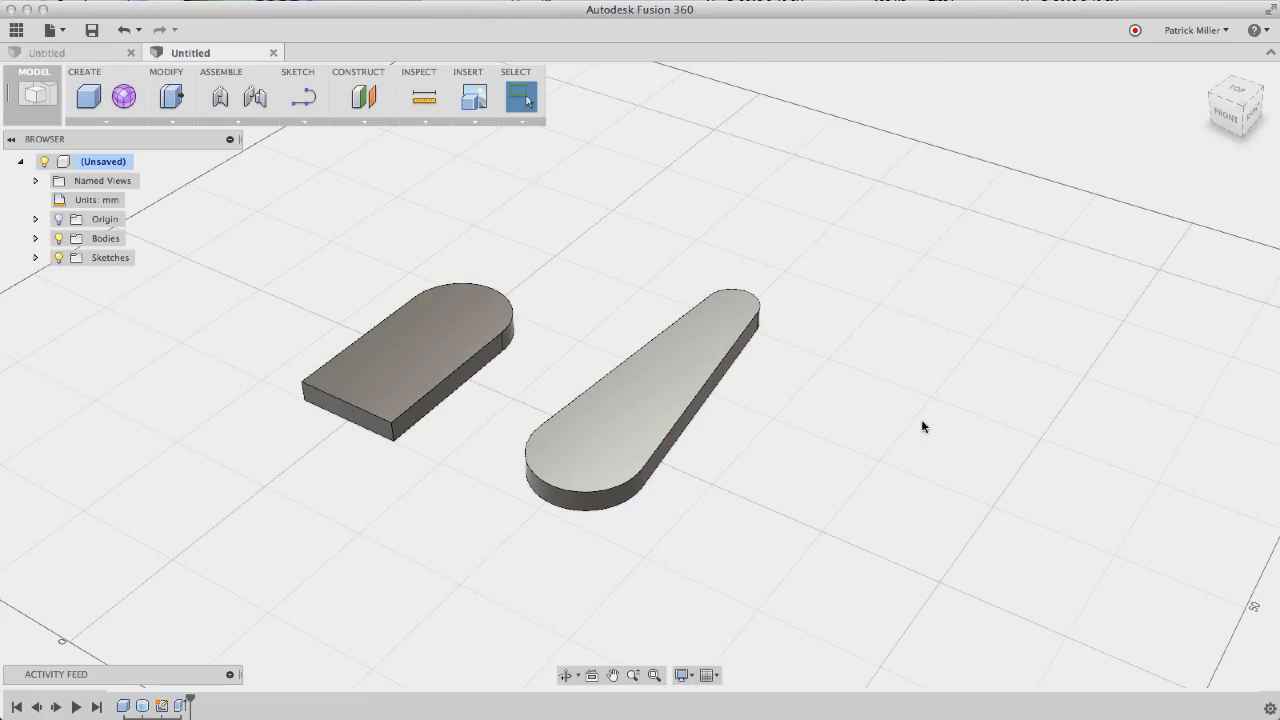
Start a form and place a center-type T-Spline box of 50 by 150 mm, 25 mm high, on the horizontal plane beside the tapered body
left_click(124, 97)
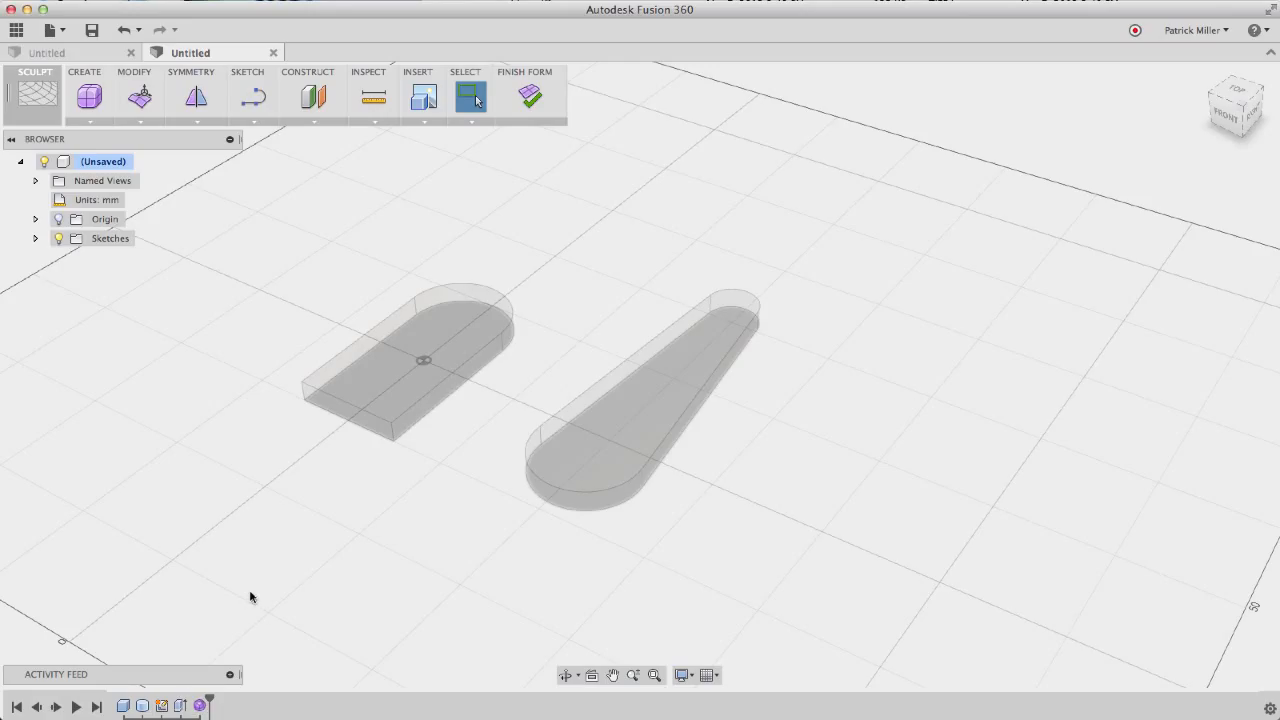
left_click(90, 121)
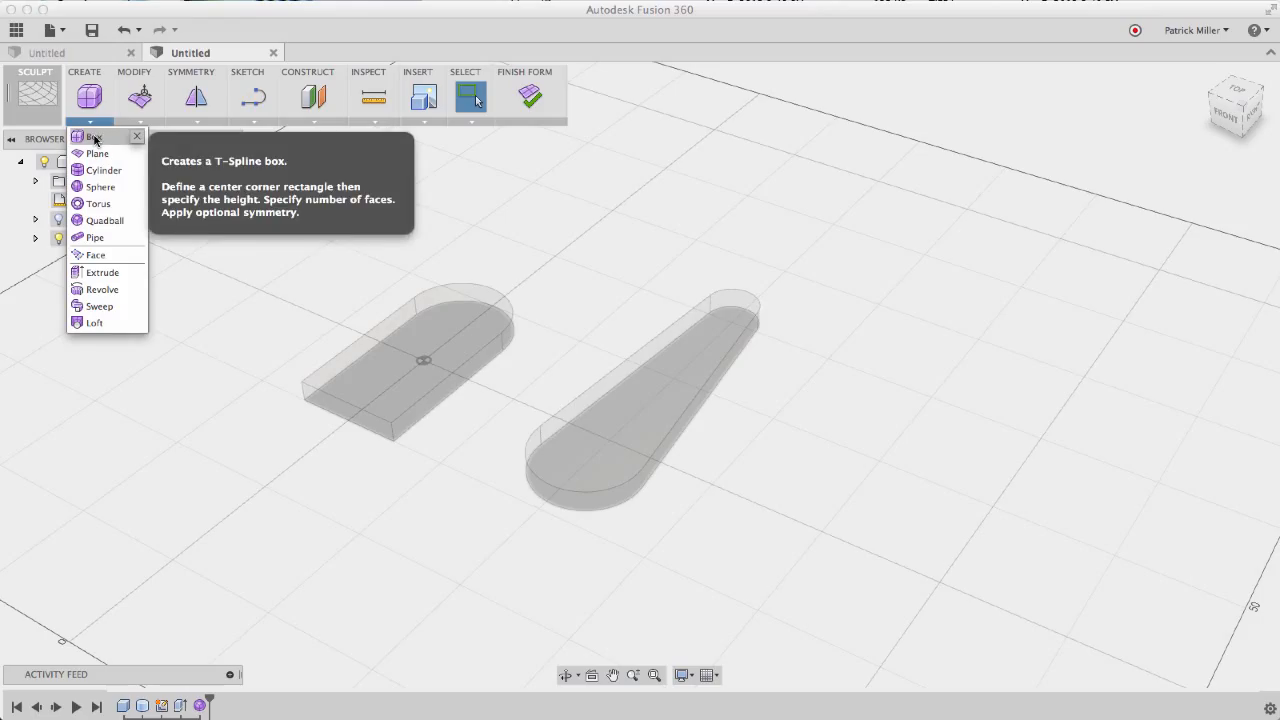
left_click(94, 137)
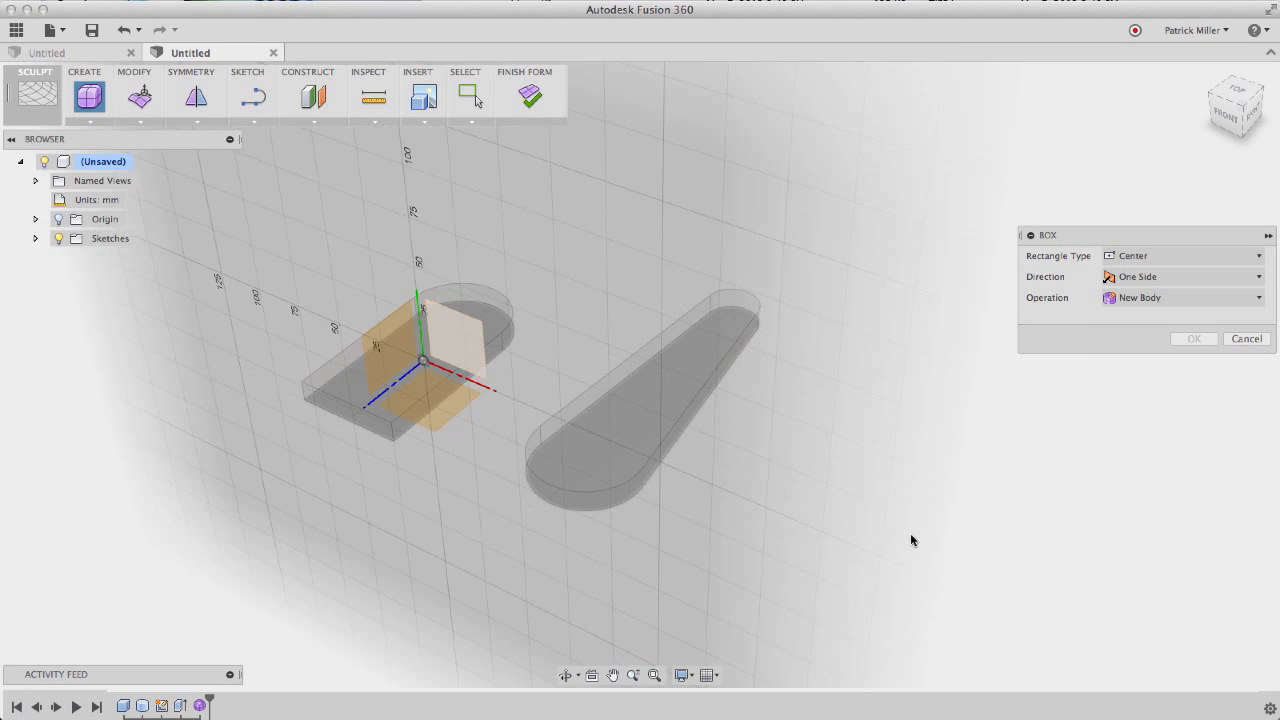
left_click(844, 565)
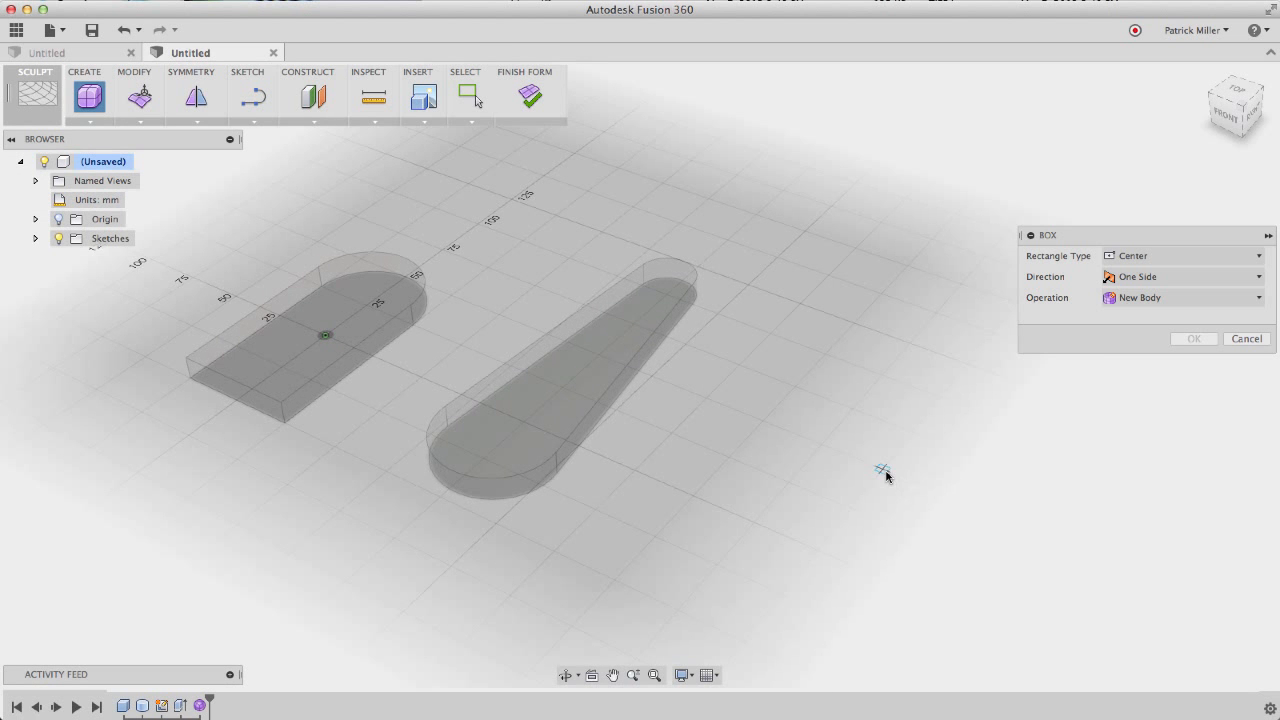
left_click(883, 470)
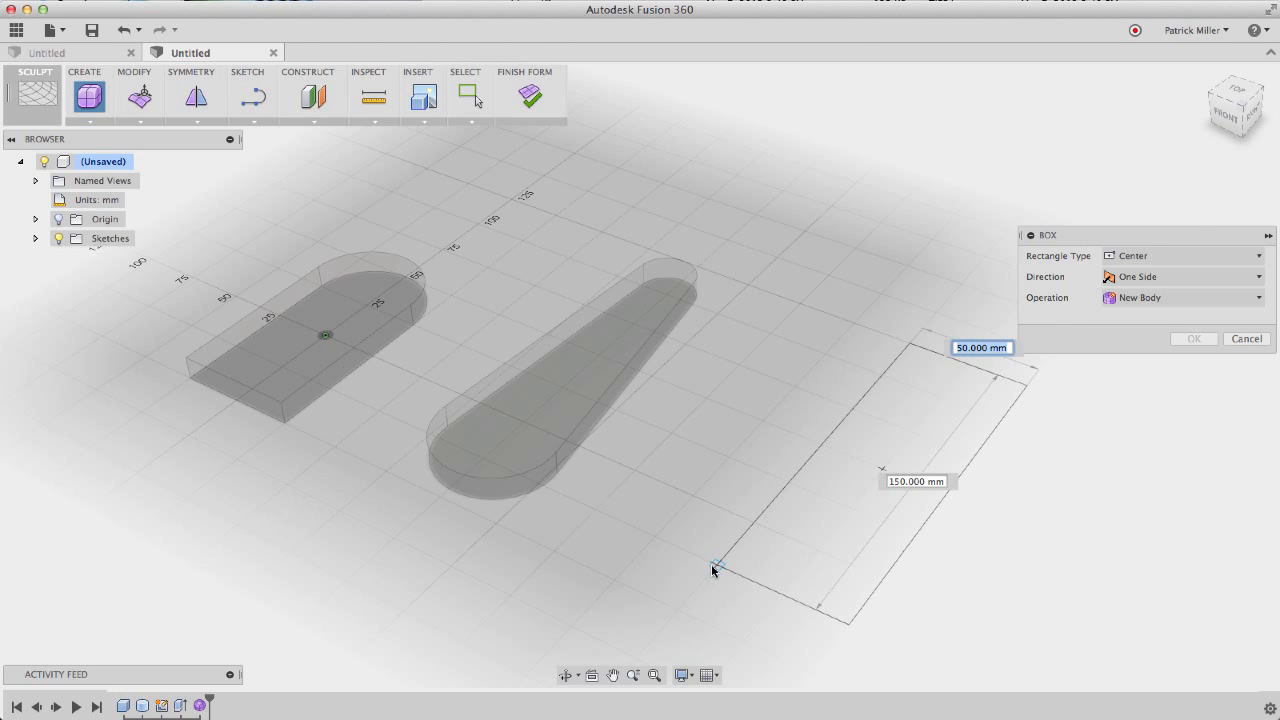
left_click(712, 568)
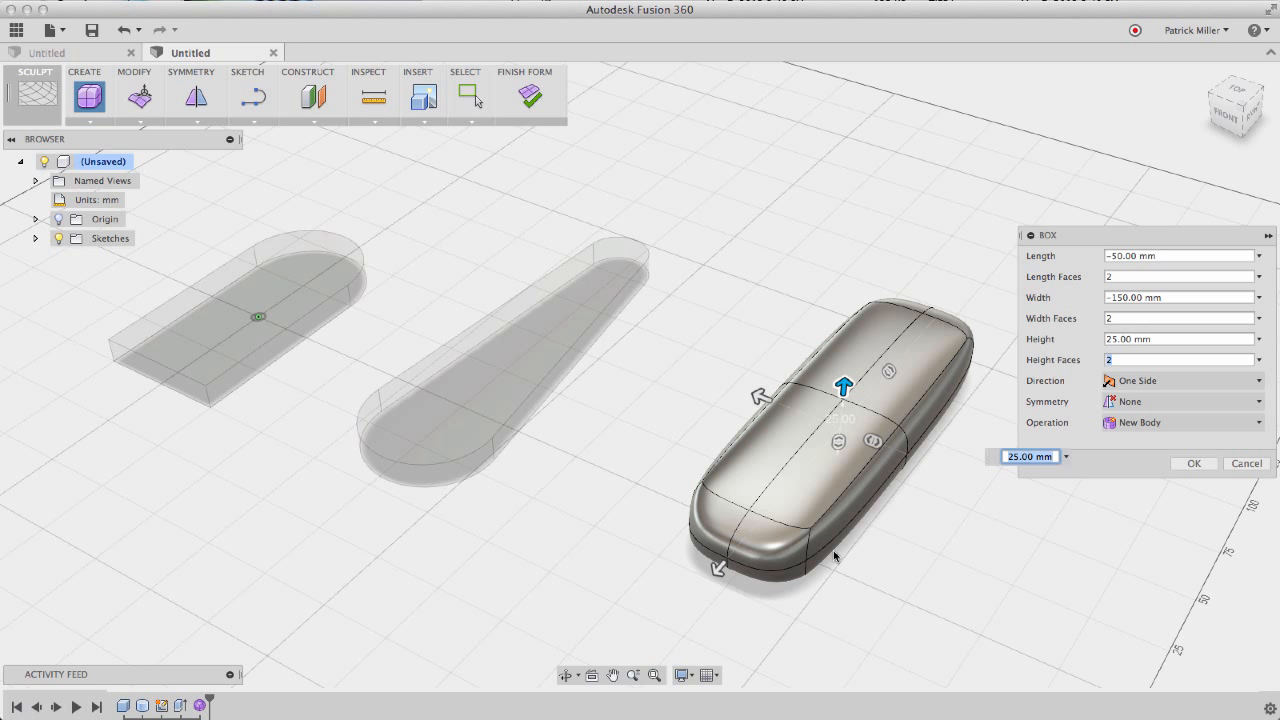
Set the T-Spline box's length faces and width faces to 4 each and create it as a new body
scroll(834, 556, "down", 5, "shift")
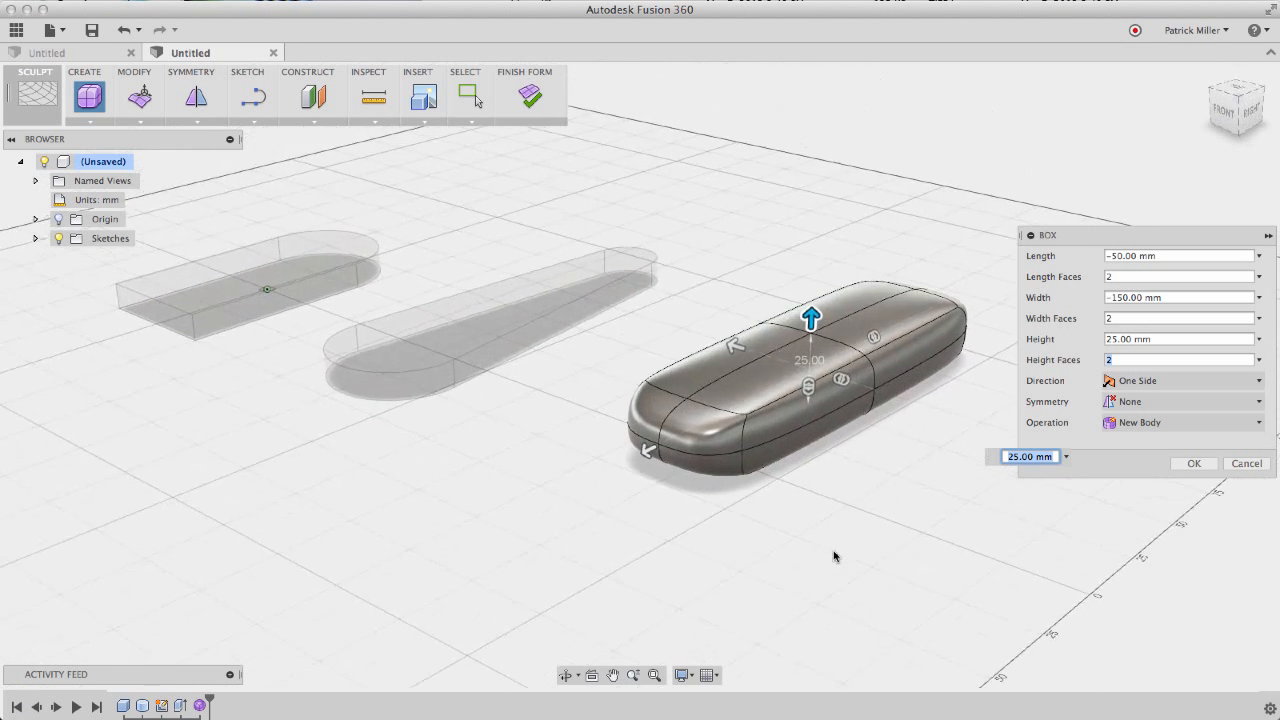
scroll(834, 556, "up", 3, "shift")
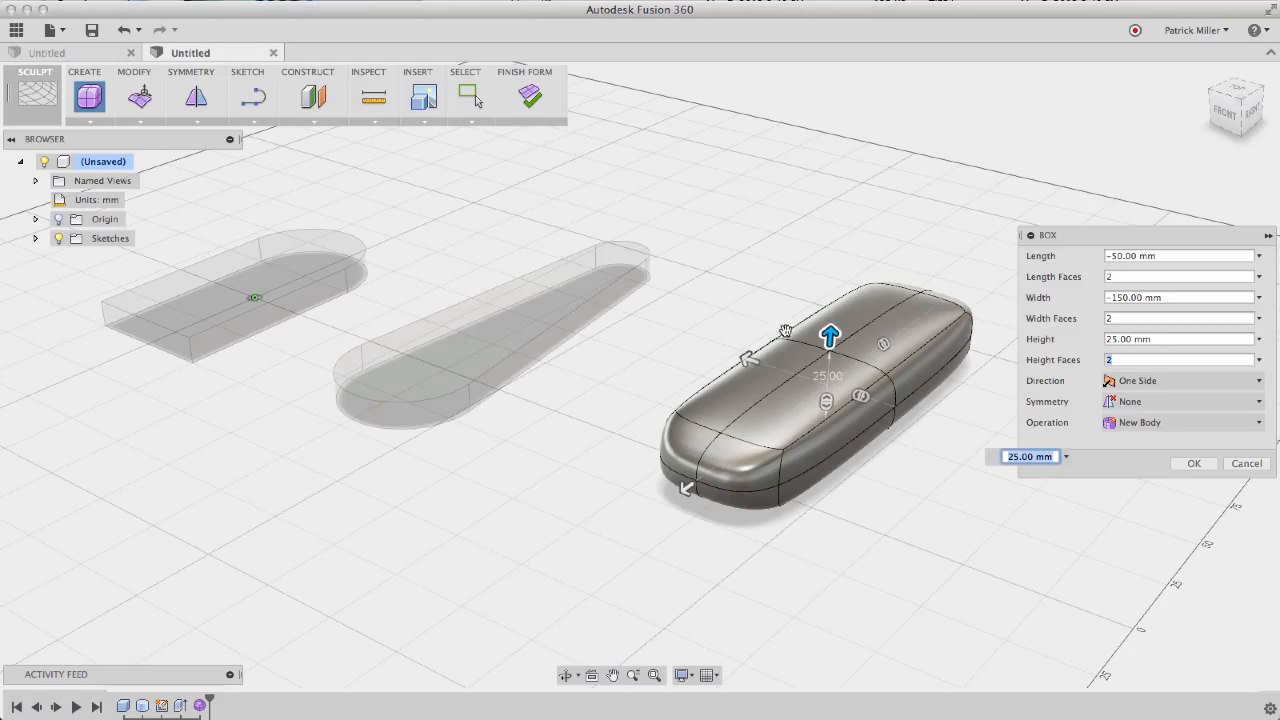
mouse_move(830, 337)
left_mouse_down()
mouse_move(831, 323)
mouse_move(830, 336)
mouse_move(871, 350)
mouse_move(857, 357)
mouse_move(857, 400)
mouse_move(848, 391)
left_mouse_up()
left_click(881, 346)
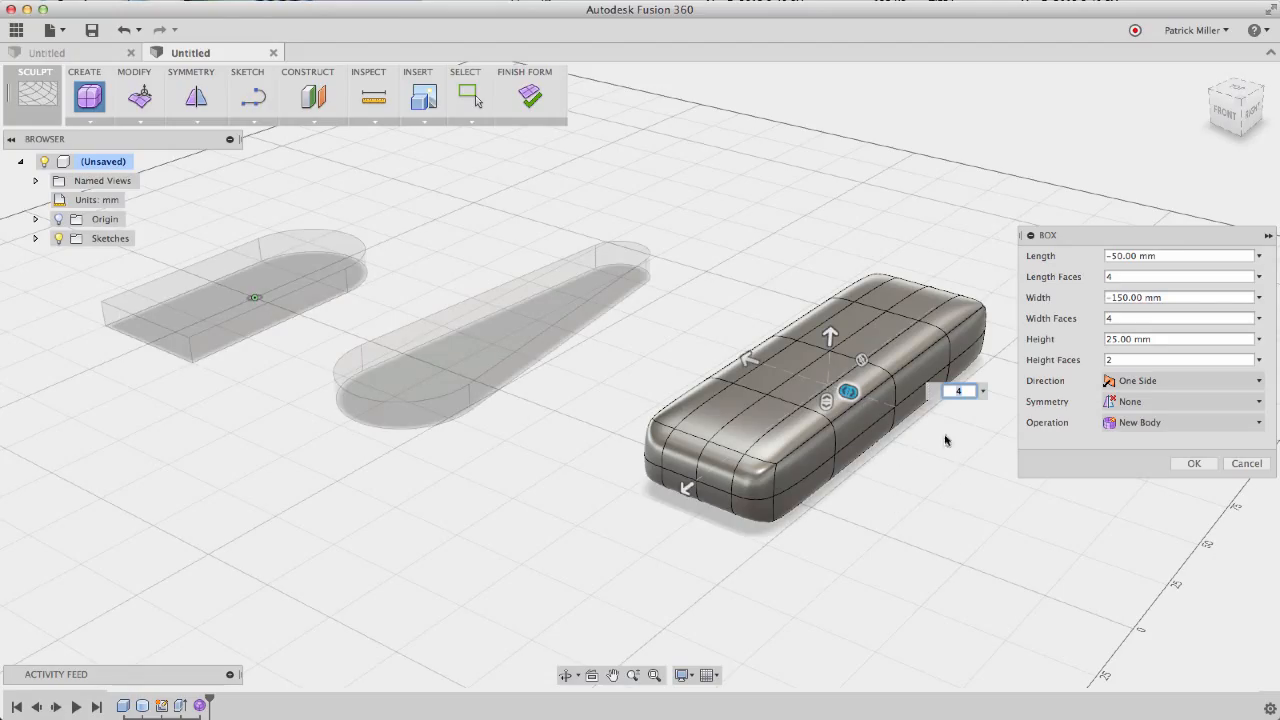
left_click(1189, 466)
scroll(1080, 262, "right", 10, "shift")
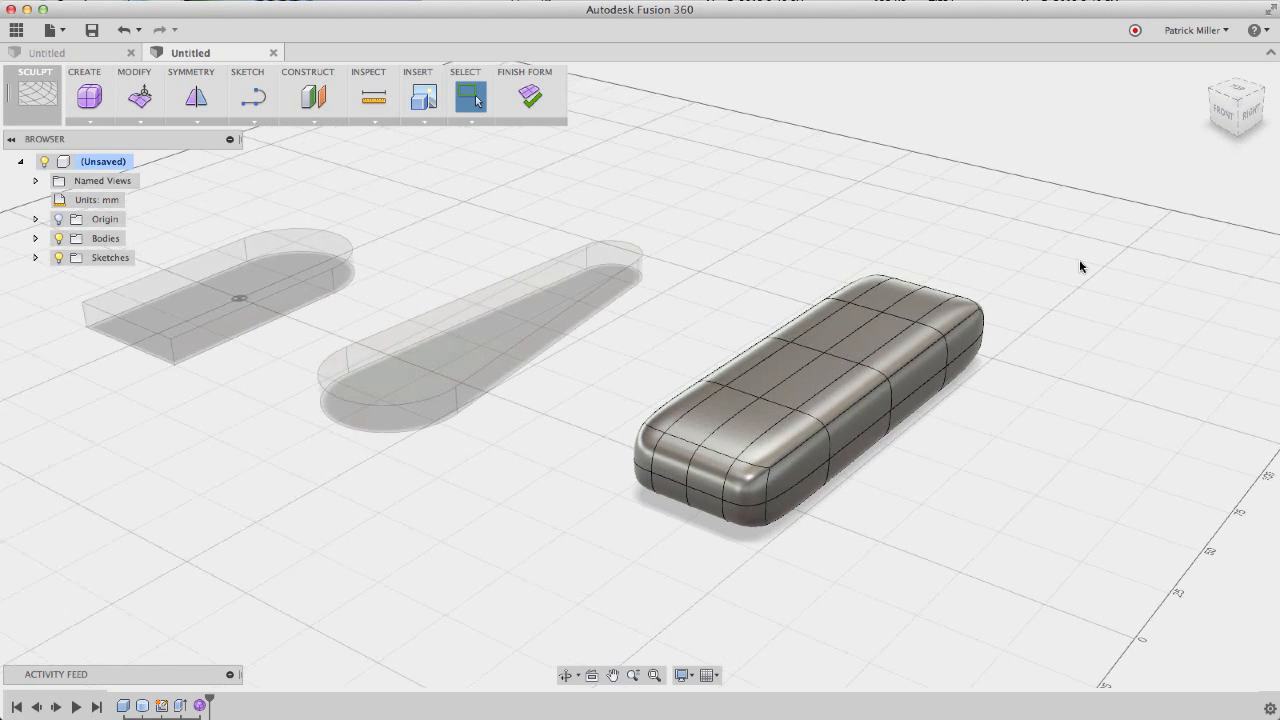
scroll(1080, 262, "left", 5, "shift")
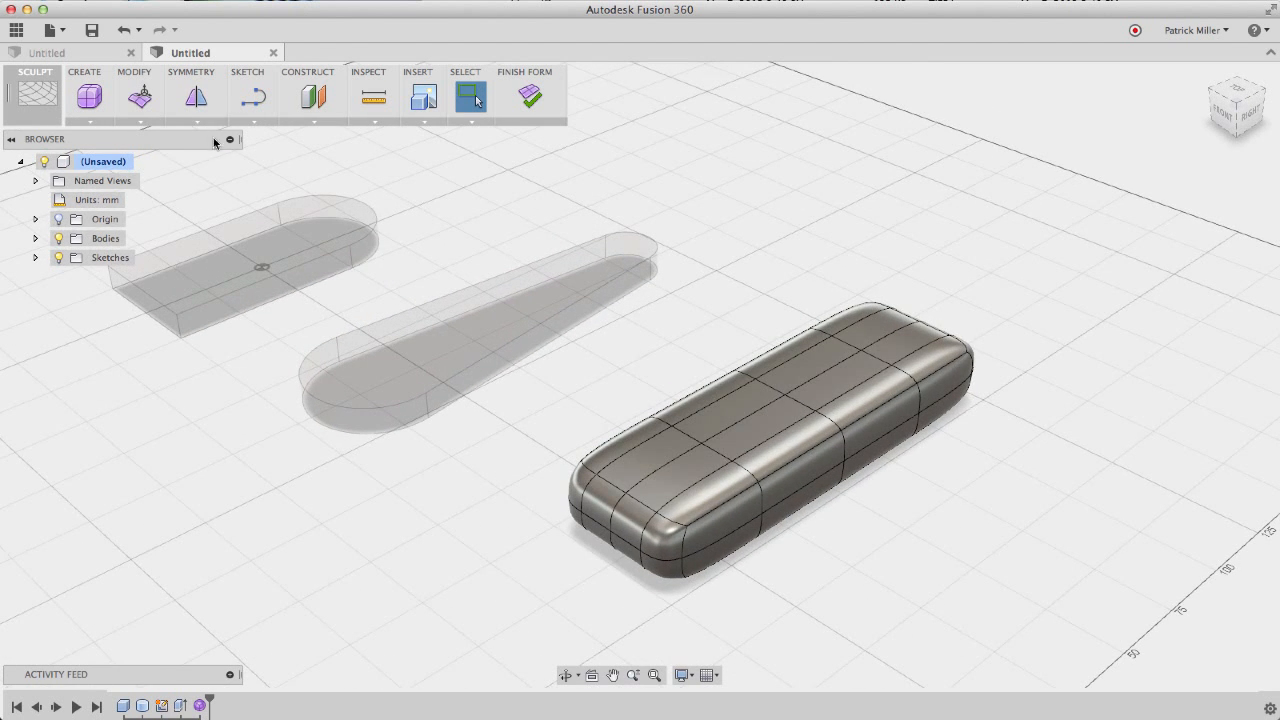
Edit the T-Spline form by scaling the edge loop around the middle of its length in width and height by about 1.74
left_click(148, 118)
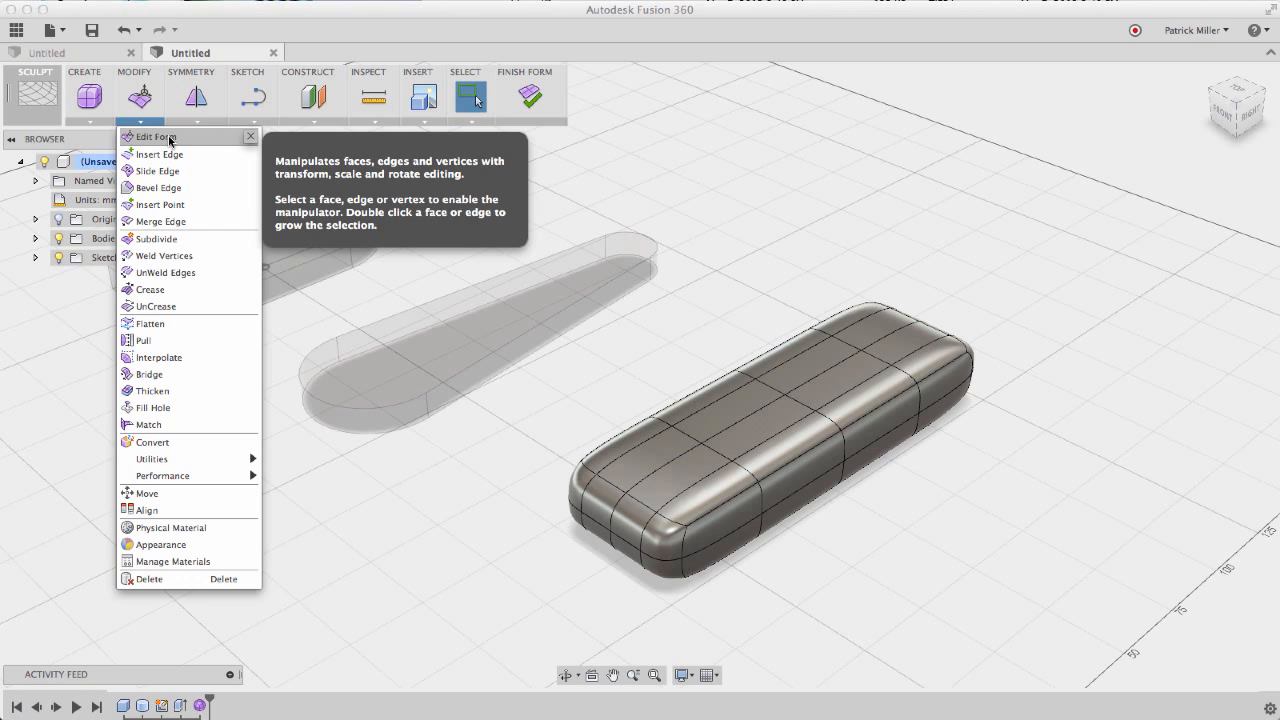
left_click(170, 141)
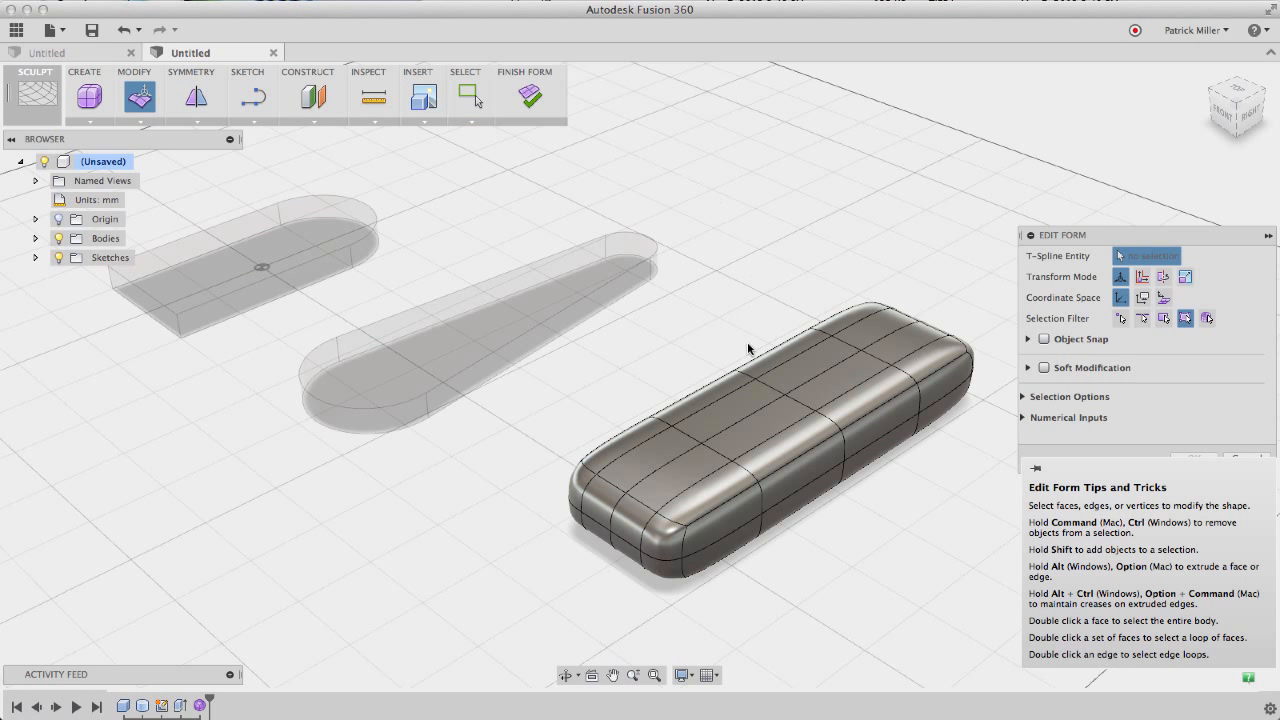
left_click(763, 382)
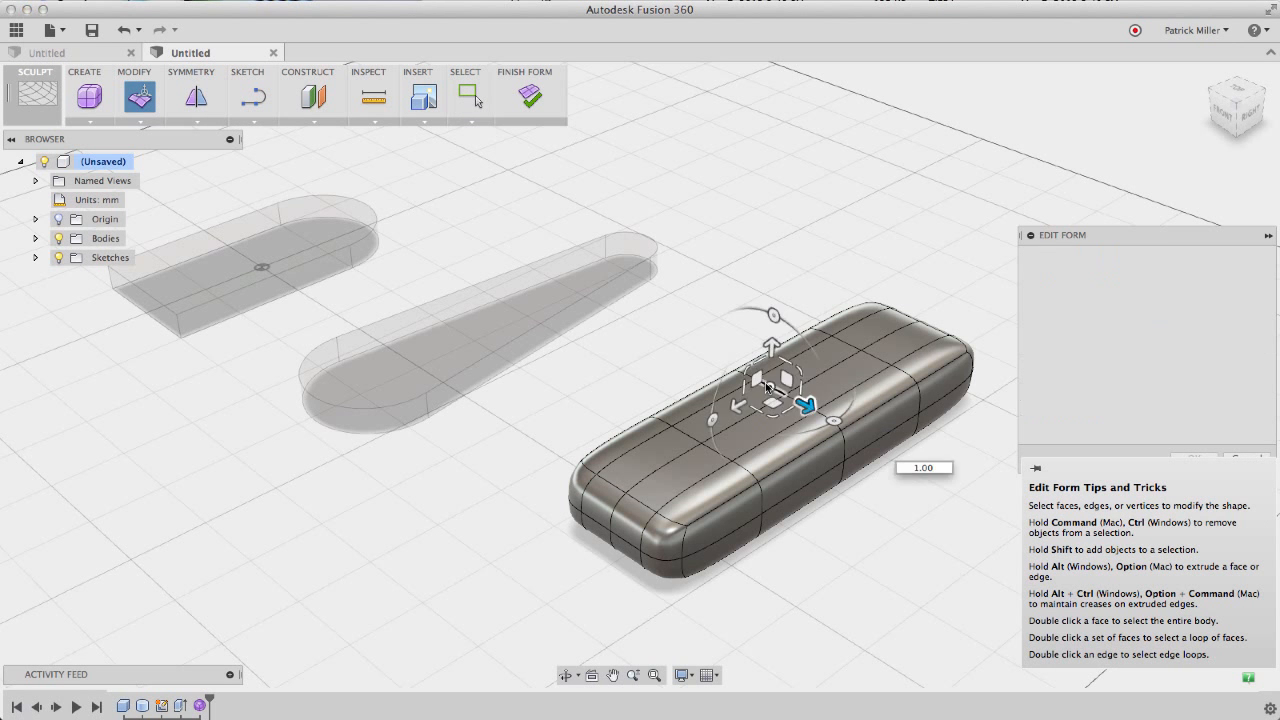
double_click(792, 441)
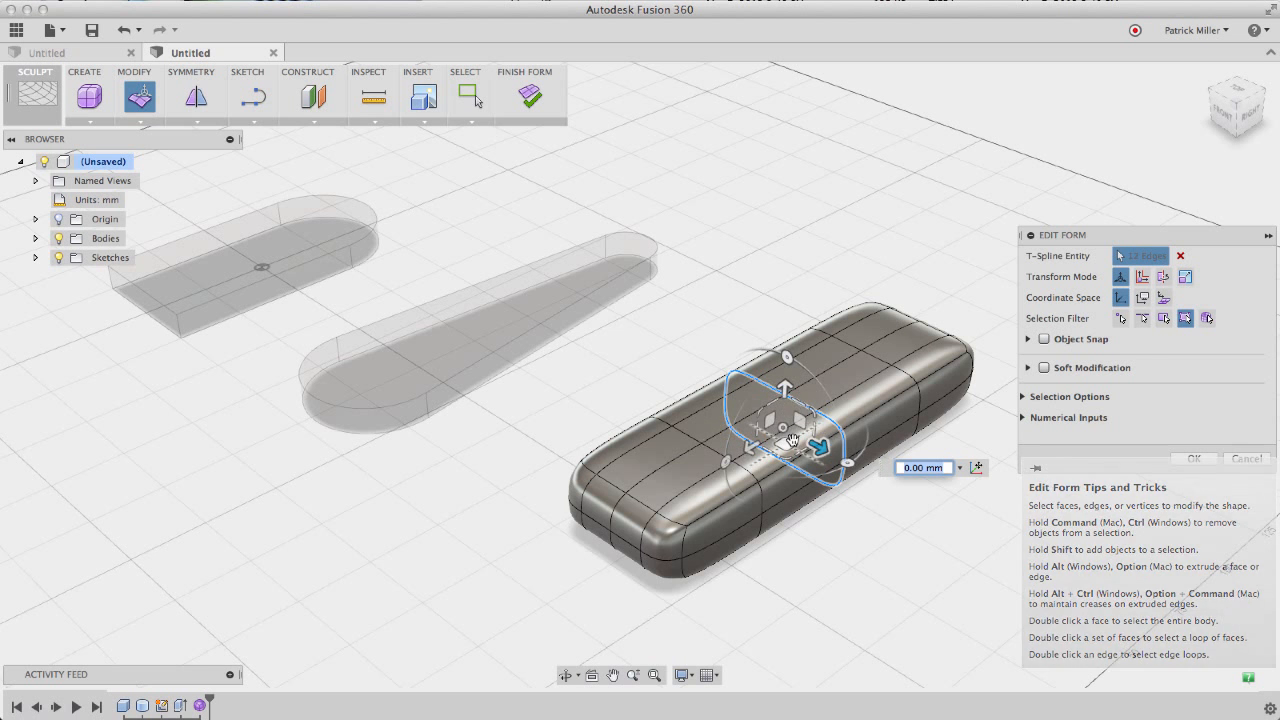
left_click_drag(814, 413, 842, 397)
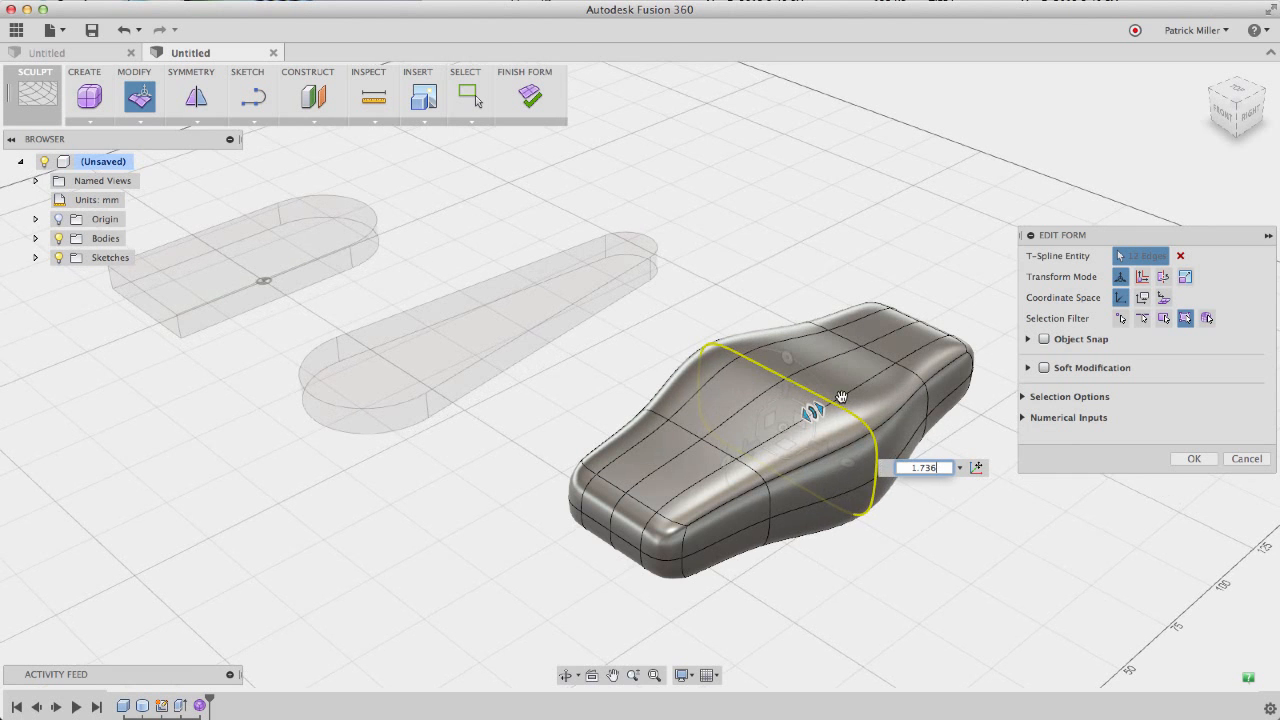
Move the enlarged loop 45 mm toward the form's front end and scale the next loop behind it to about 0.5
left_click_drag(750, 450, 662, 513)
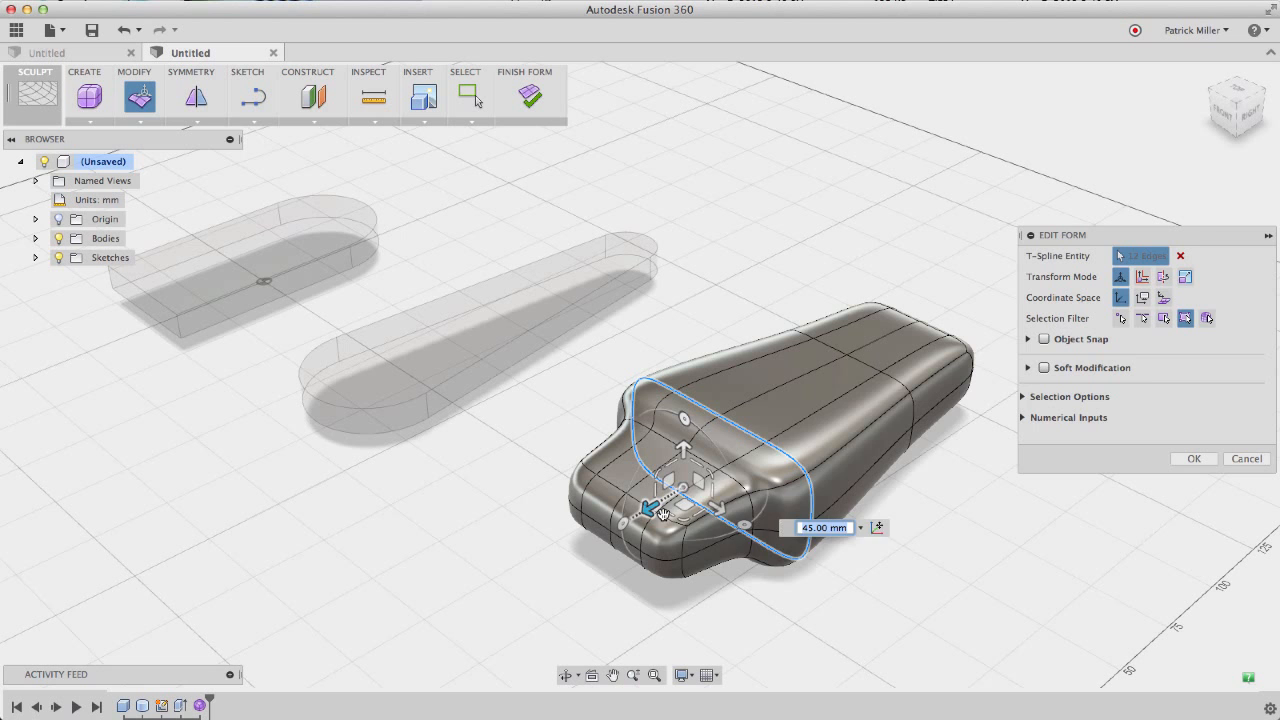
double_click(887, 386)
left_click_drag(880, 378, 853, 390)
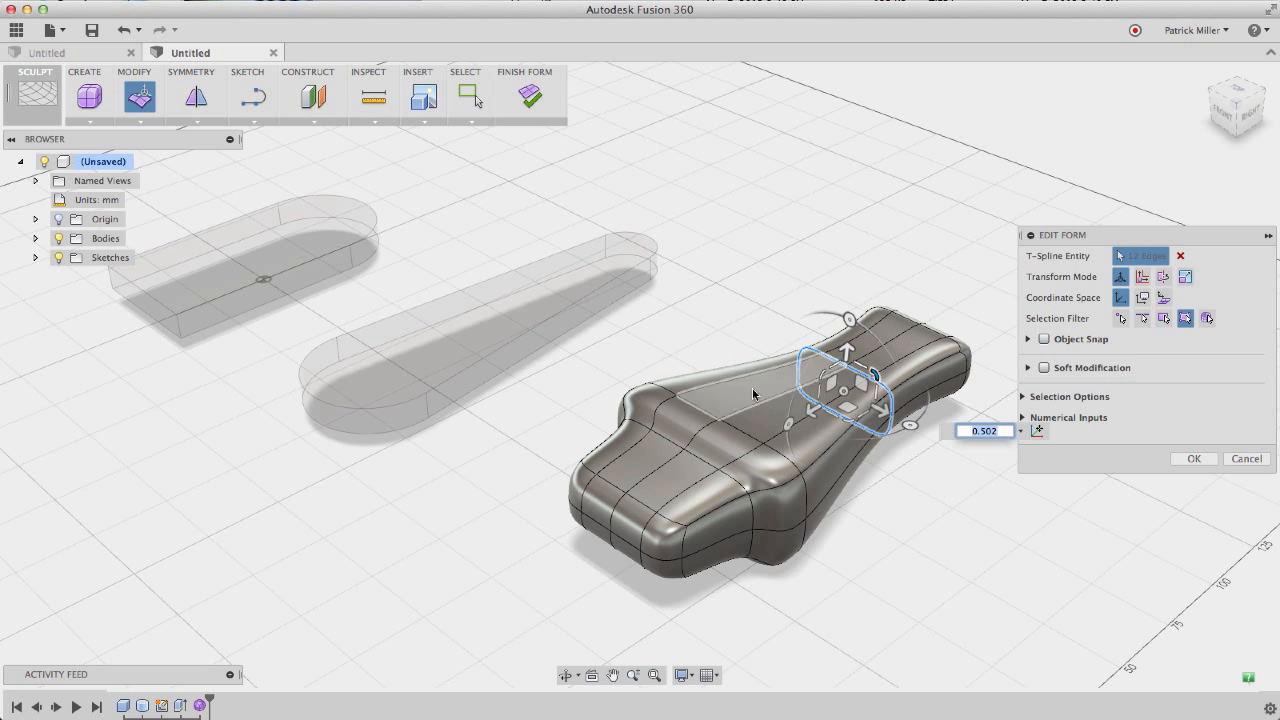
Raise two adjacent top faces between the enlarged and narrowed loops by 15 mm and accept the form edits
left_click(800, 378)
left_click(769, 430, "shift")
left_click_drag(788, 350, 789, 305)
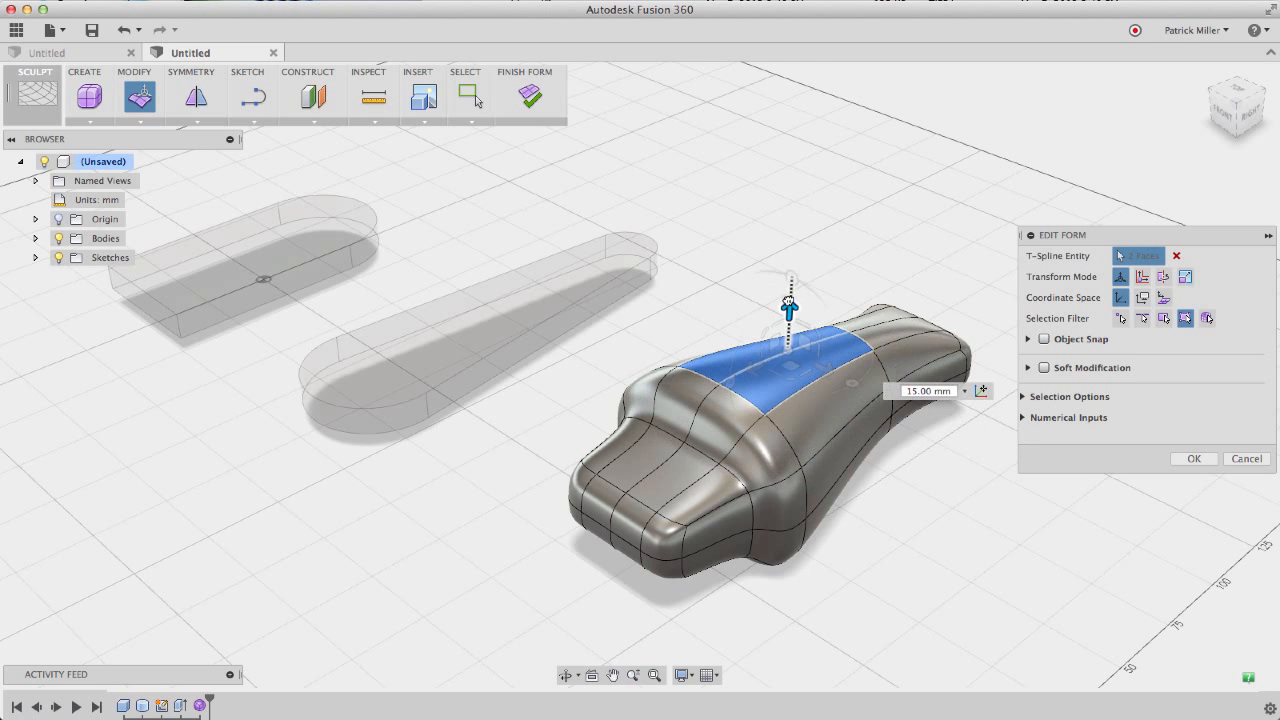
right_click(912, 522)
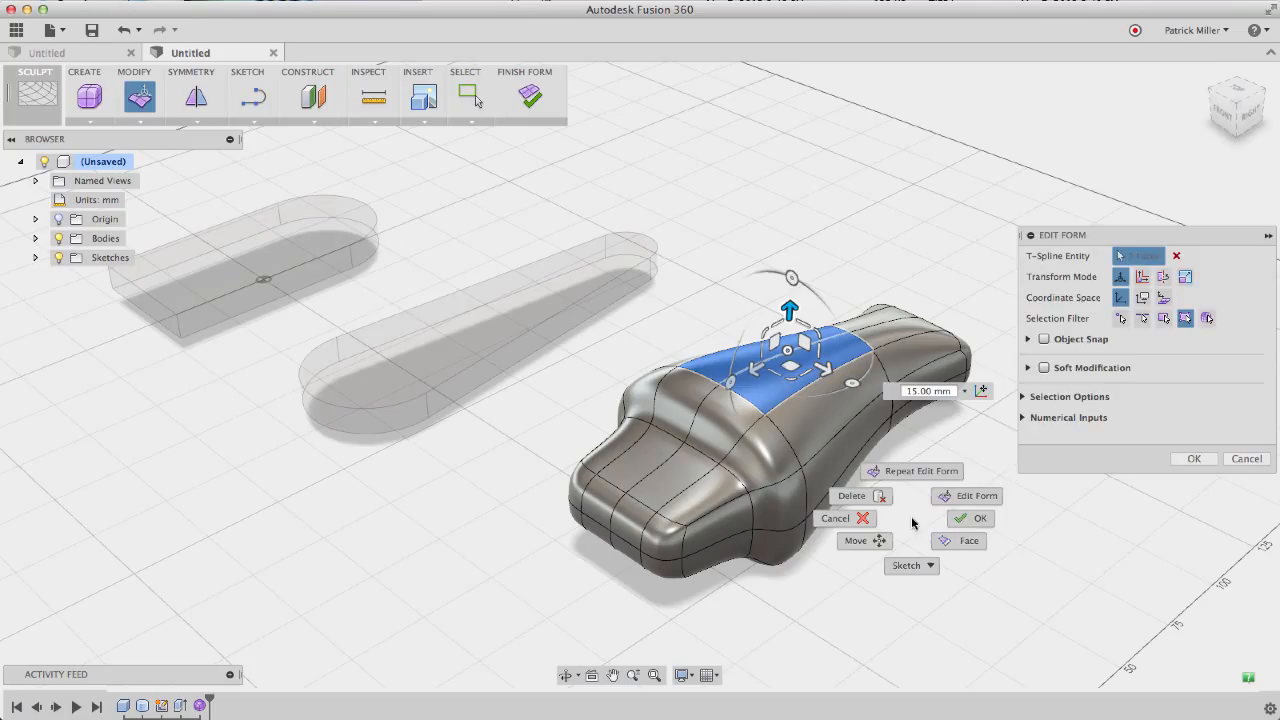
left_click(974, 528)
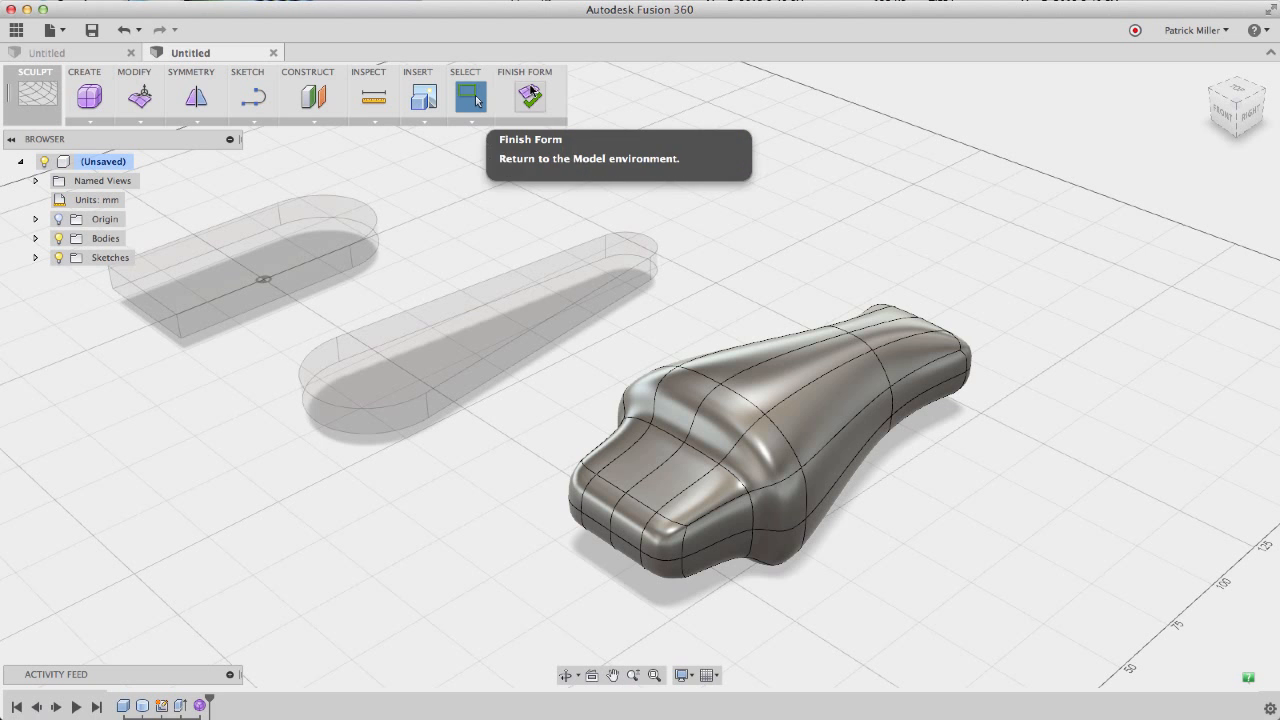
Finish the form to return to the Model environment and restore the home view of all three bodies
left_click(532, 93)
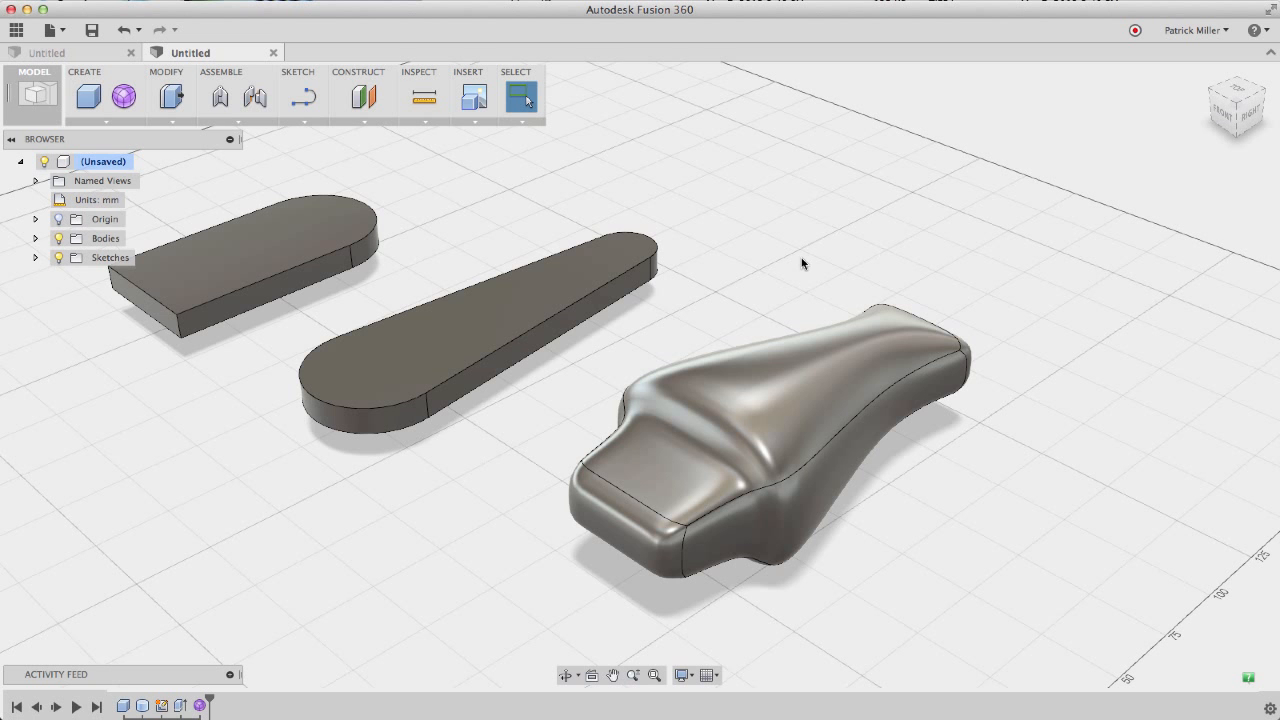
left_click(1210, 77)
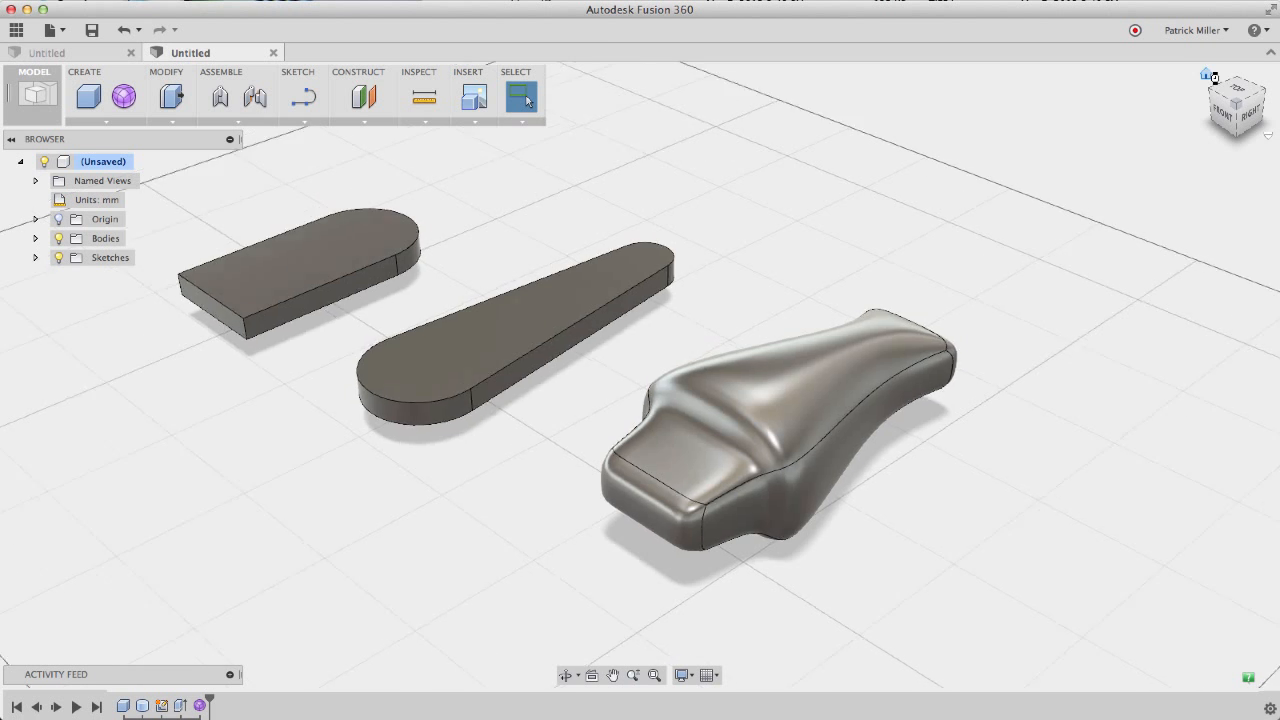